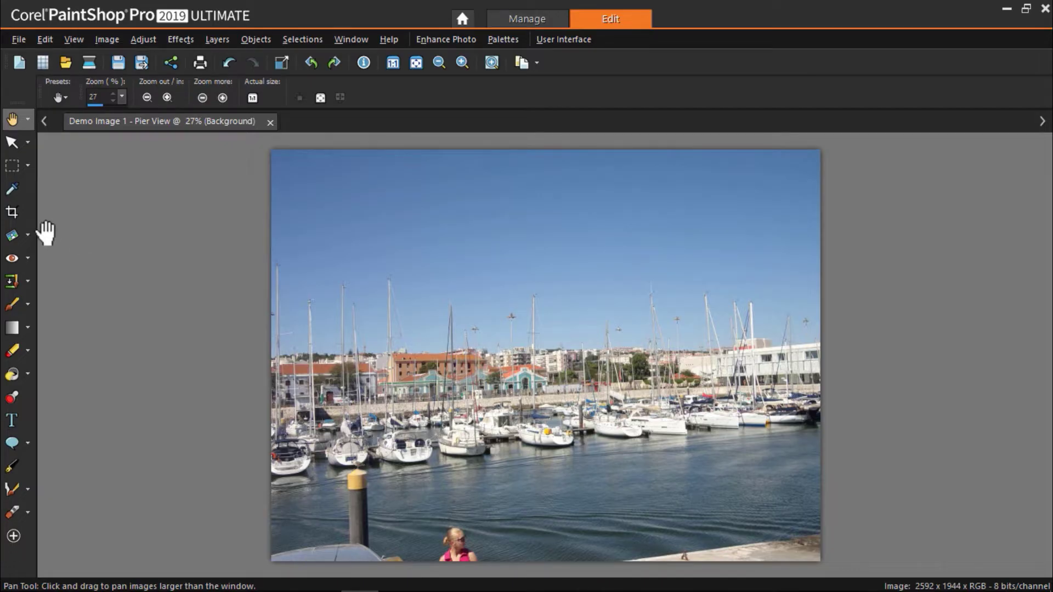
Straighten the Pier View photo along the waterfront, auto-cropping it to 2436 x 1827 pixels.
{"action": "left_click", "coordinate": [13, 238]}
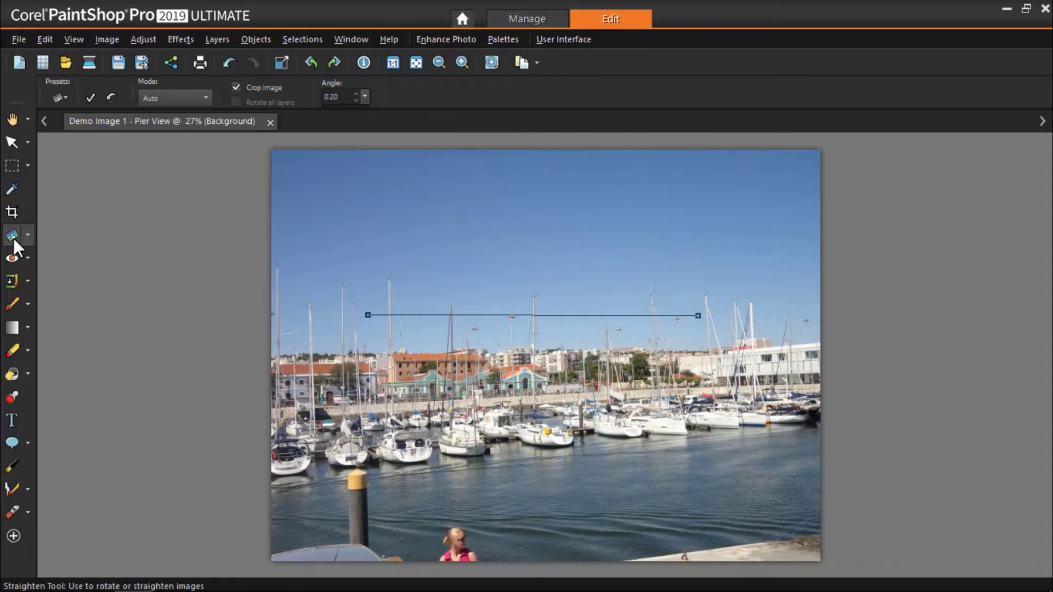
{"action": "scroll", "coordinate": [561, 374], "scroll_direction": "up", "scroll_amount": 3}
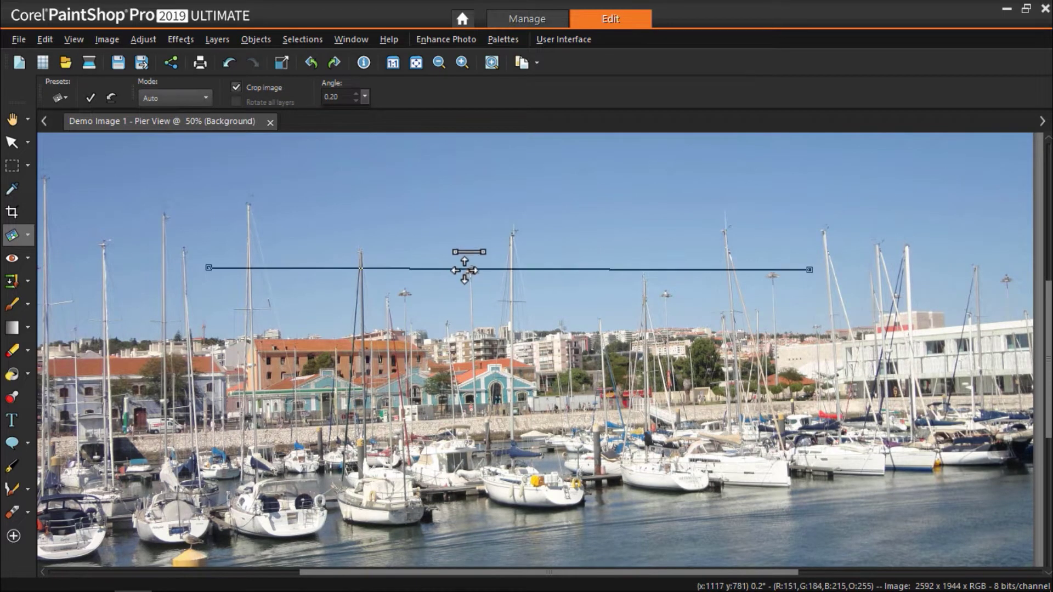
{"action": "left_click_drag", "start_coordinate": [466, 267], "coordinate": [458, 438]}
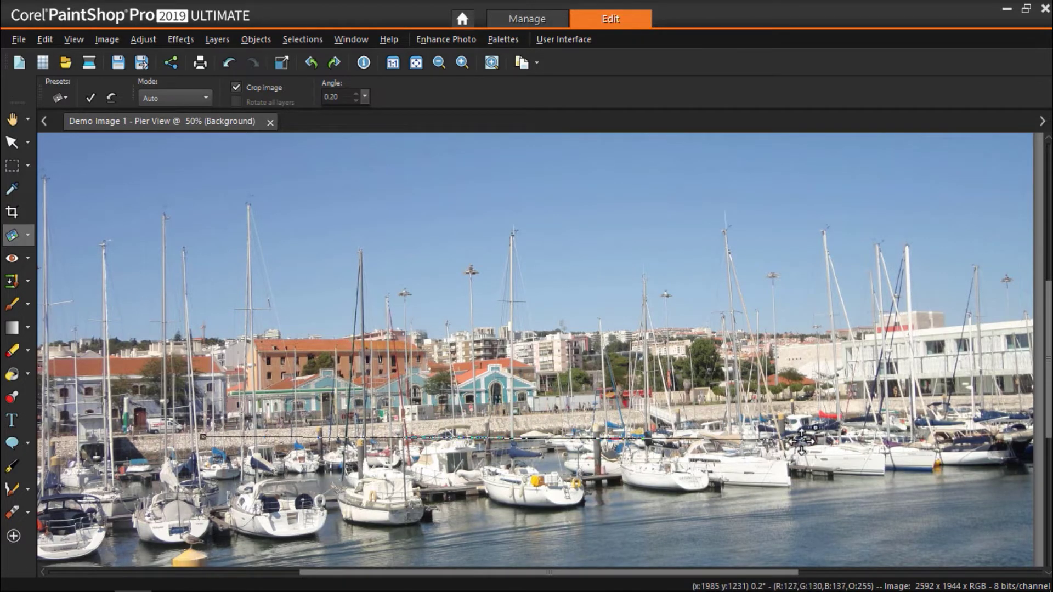
{"action": "left_click_drag", "start_coordinate": [802, 439], "coordinate": [808, 405]}
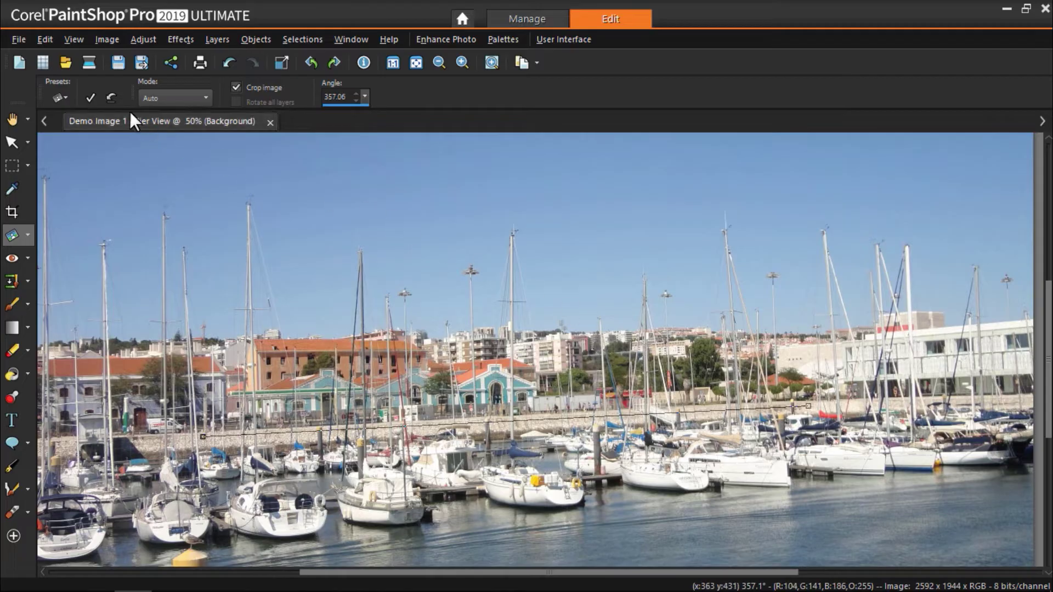
{"action": "left_click", "coordinate": [95, 97]}
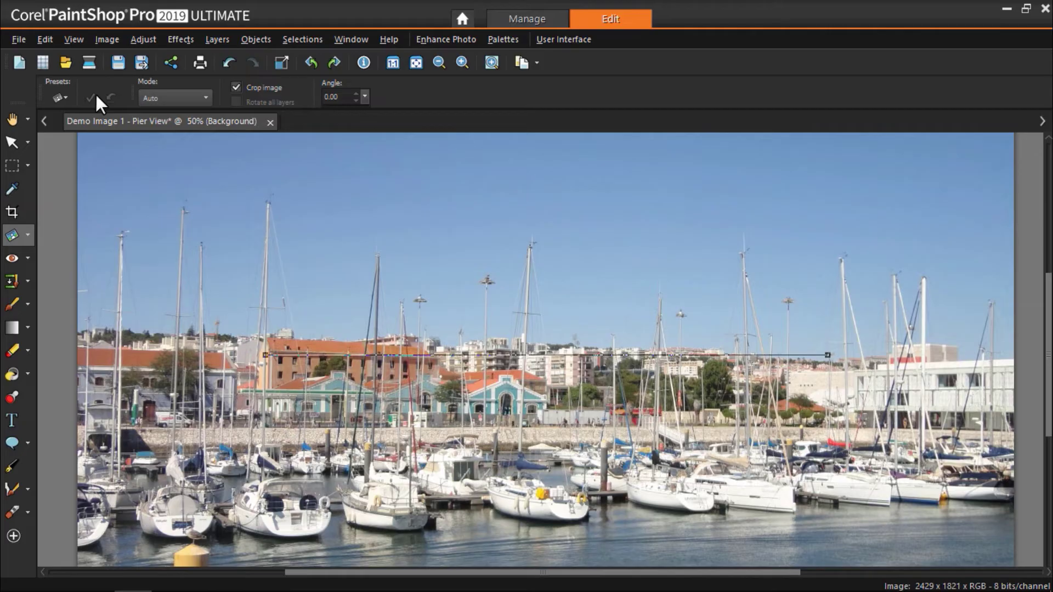
{"action": "scroll", "coordinate": [197, 230], "scroll_direction": "down", "scroll_amount": 1}
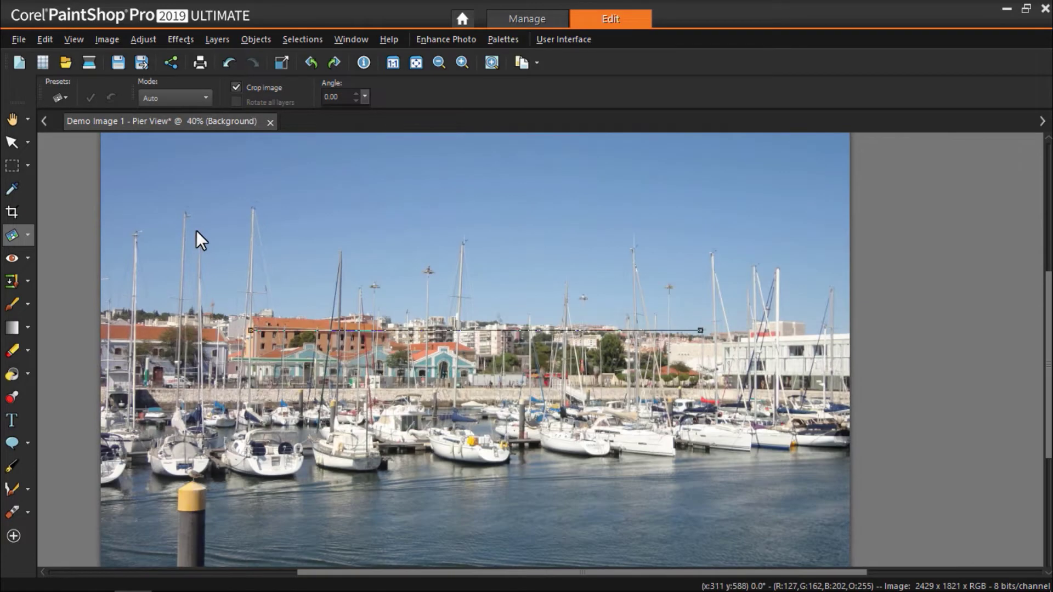
{"action": "scroll", "coordinate": [196, 230], "scroll_direction": "down", "scroll_amount": 1}
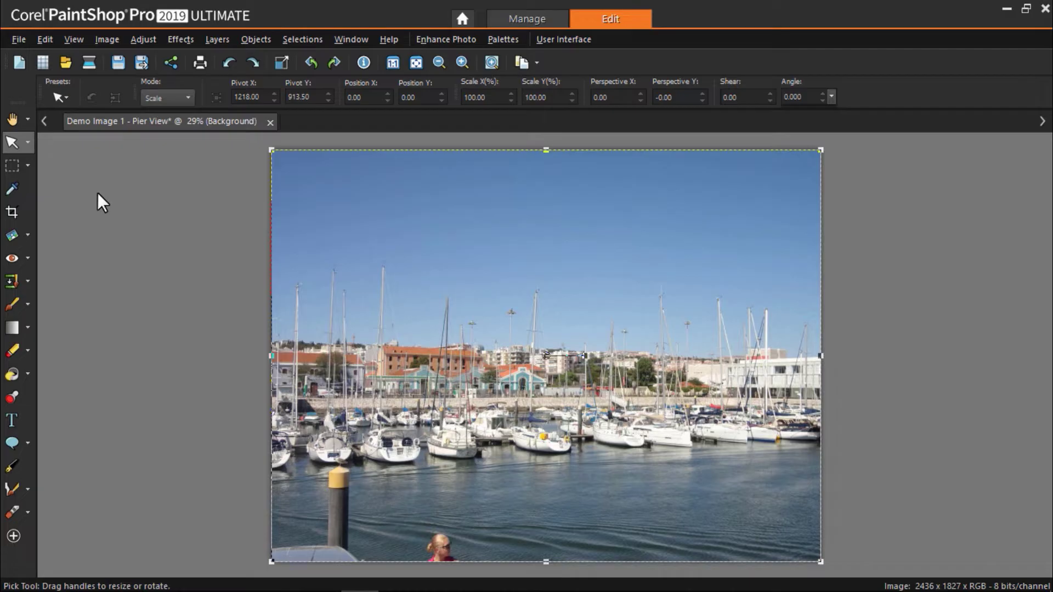
Start a crop on the straightened harbour photo and show the crop proportion presets.
{"action": "left_click", "coordinate": [19, 212]}
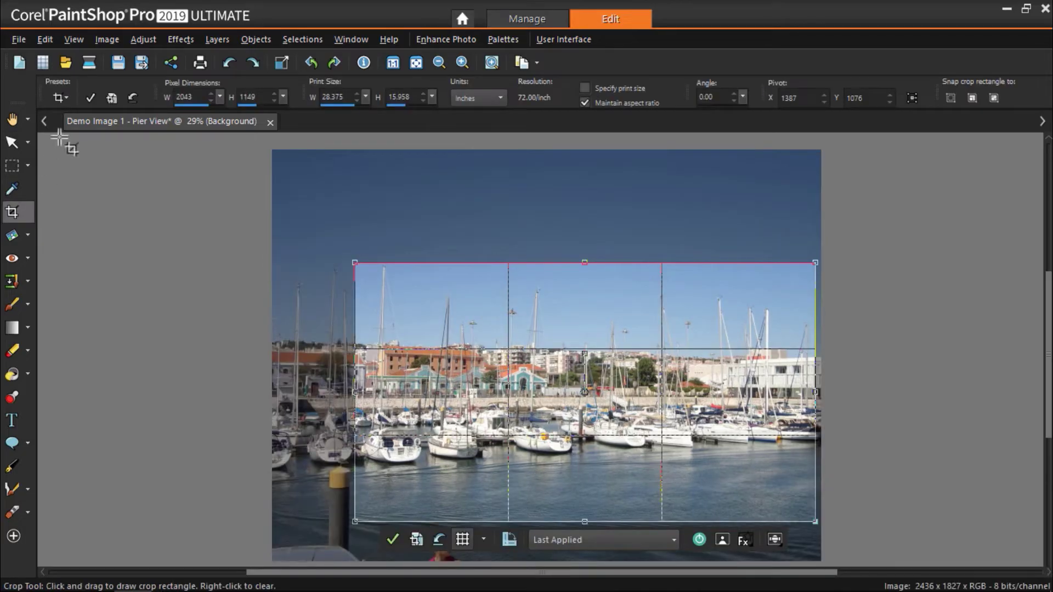
{"action": "left_click", "coordinate": [60, 98]}
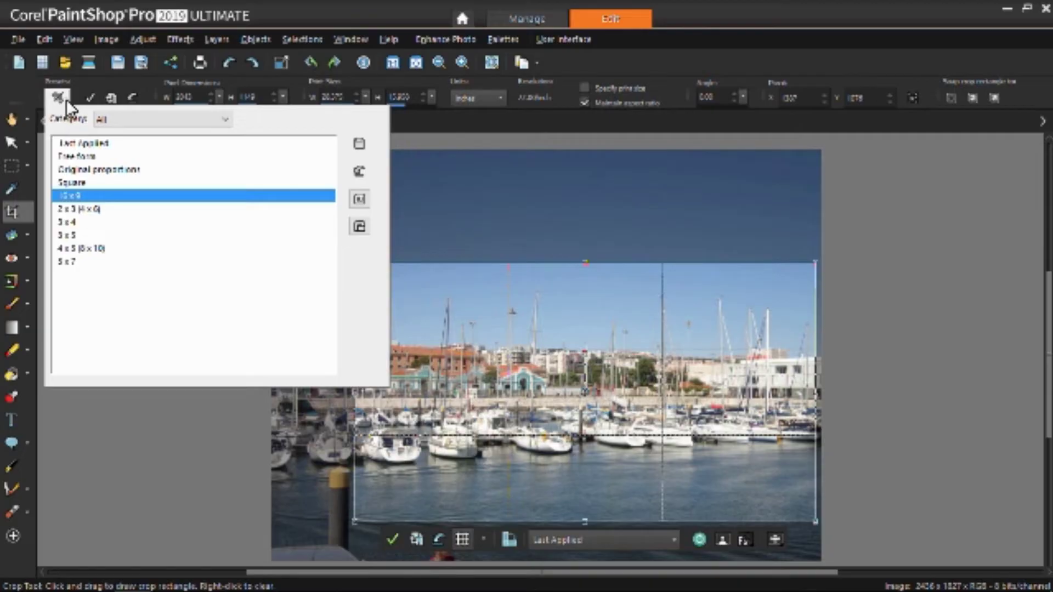
Set a 16 x 9 crop of 2029 x 1142 pixels over the harbour, rule-of-thirds guide shown.
{"action": "left_click", "coordinate": [104, 196]}
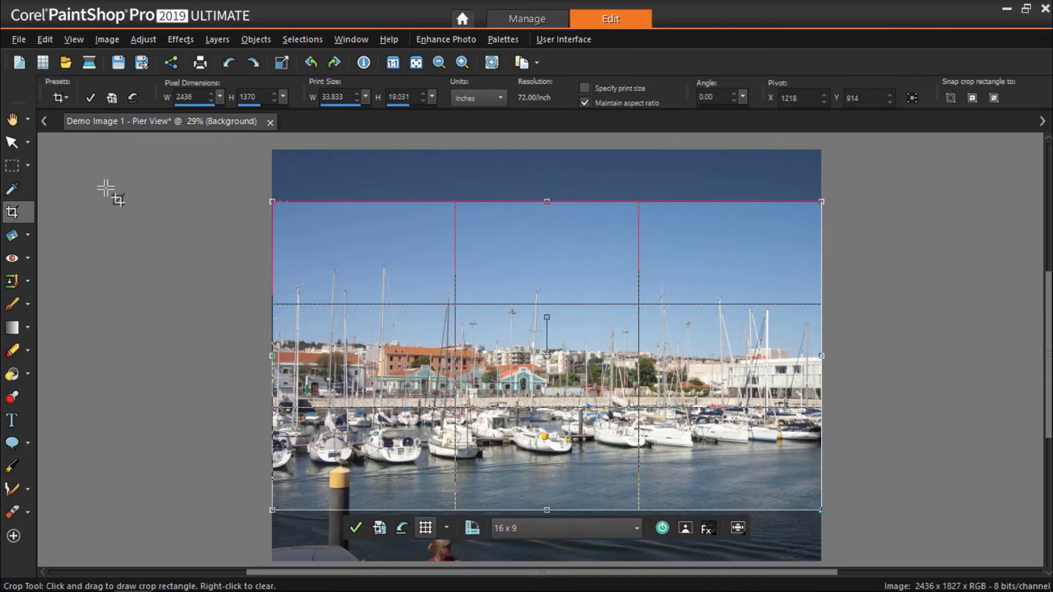
{"action": "left_click_drag", "start_coordinate": [272, 202], "coordinate": [365, 250]}
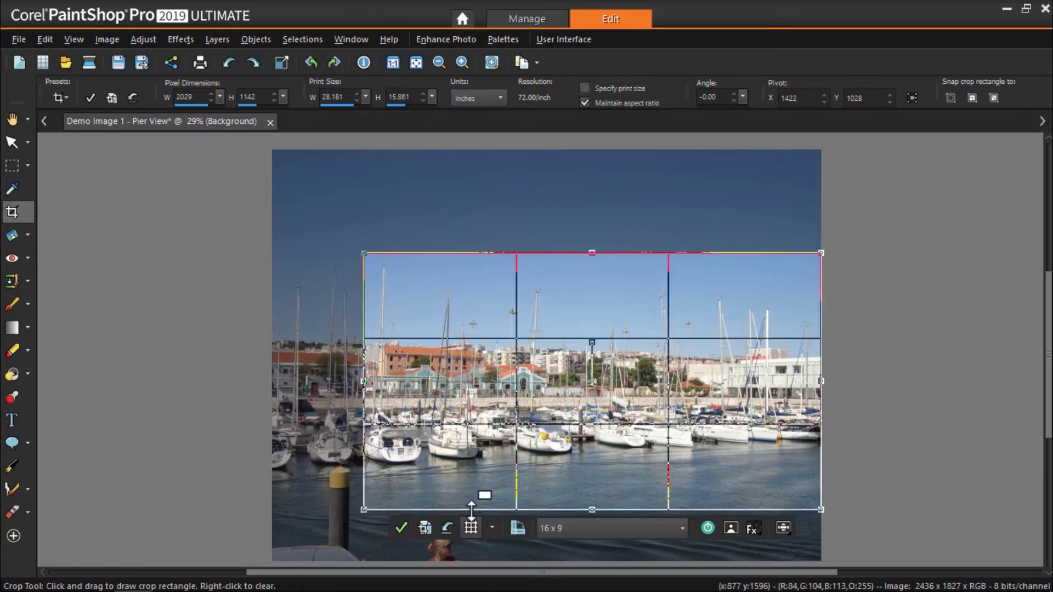
{"action": "left_click", "coordinate": [472, 527]}
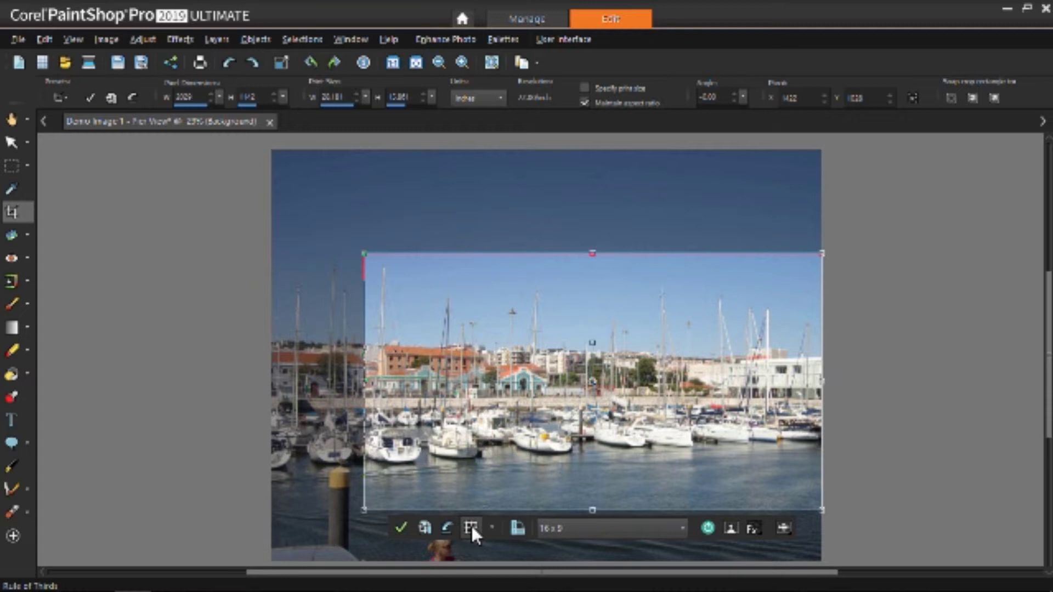
{"action": "left_click", "coordinate": [472, 527]}
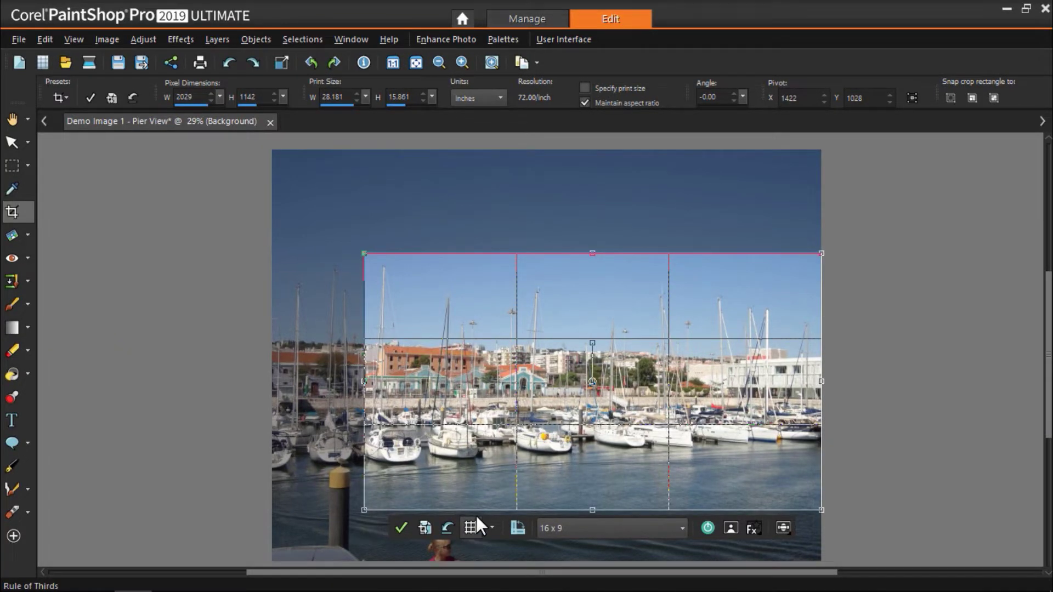
{"action": "left_click_drag", "start_coordinate": [525, 435], "coordinate": [520, 446]}
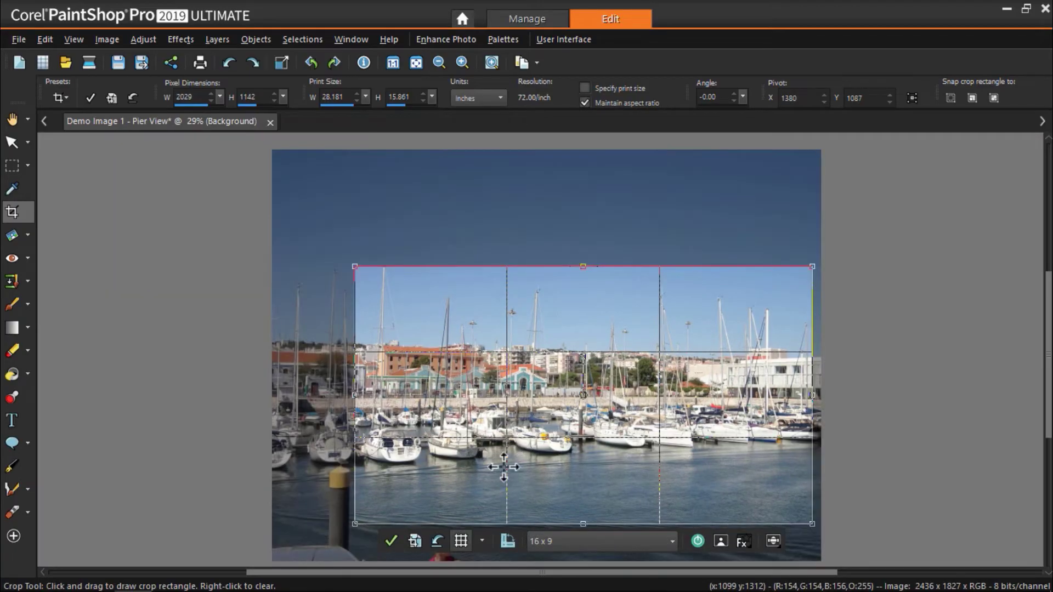
Make the harbour crop area a new image and pick the Makeover retouching tool.
{"action": "left_click", "coordinate": [413, 539]}
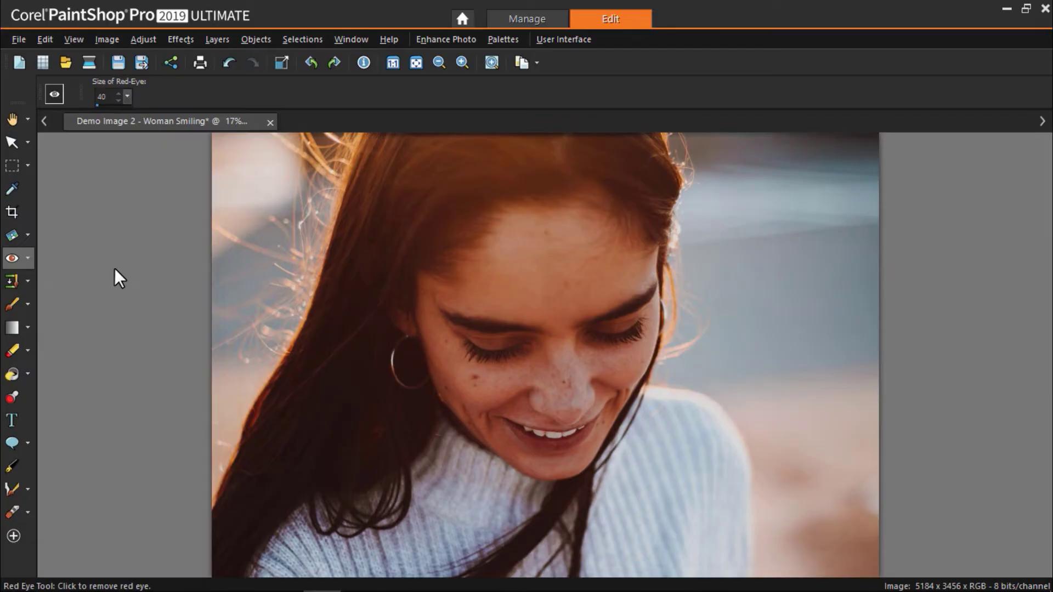
{"action": "left_click", "coordinate": [31, 261]}
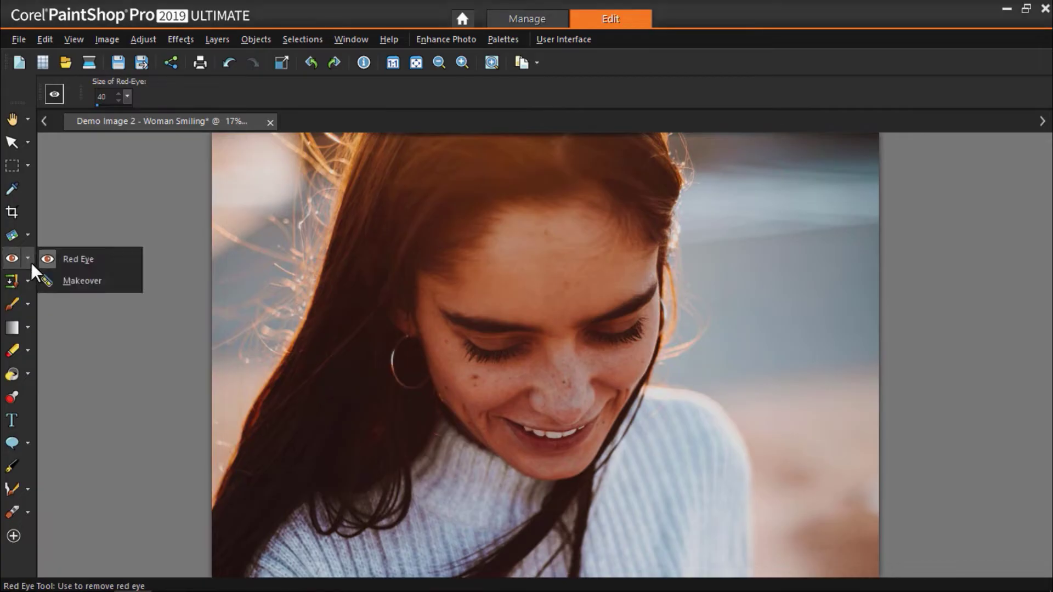
{"action": "left_click", "coordinate": [74, 282]}
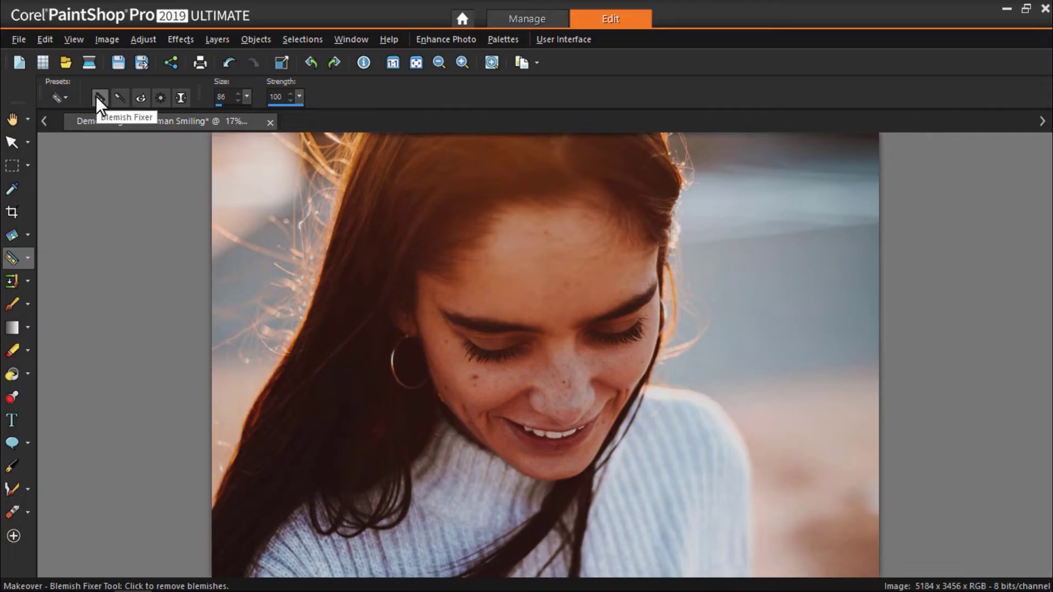
Enlarge the Makeover brush to size 90 for the Woman Smiling portrait, then return to panning.
{"action": "left_click", "coordinate": [238, 93]}
{"action": "left_click", "coordinate": [238, 93]}
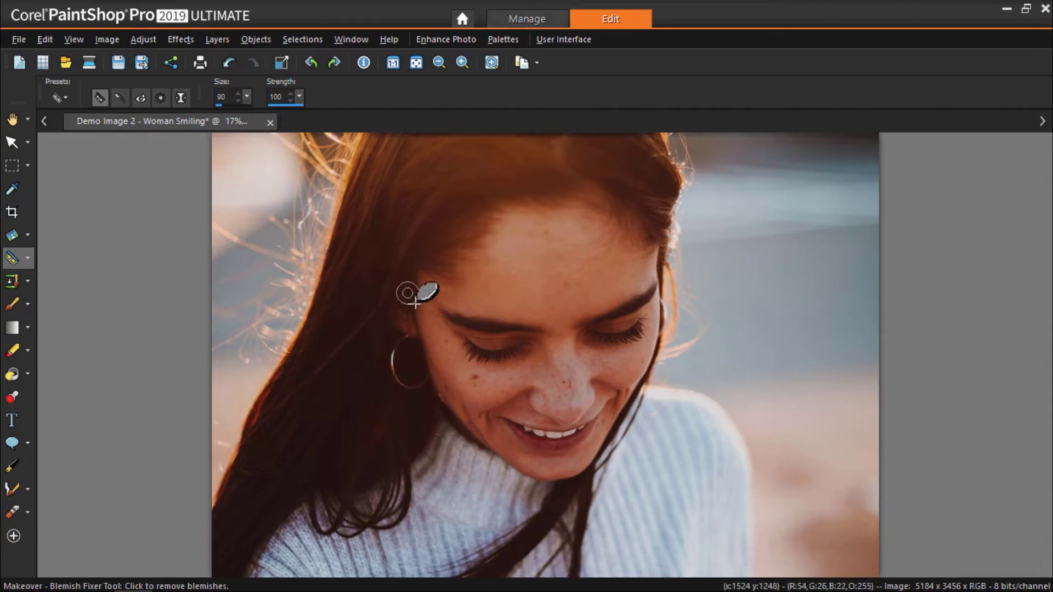
{"action": "scroll", "coordinate": [478, 367], "scroll_direction": "up", "scroll_amount": 3}
{"action": "scroll", "coordinate": [464, 378], "scroll_direction": "up", "scroll_amount": 1}
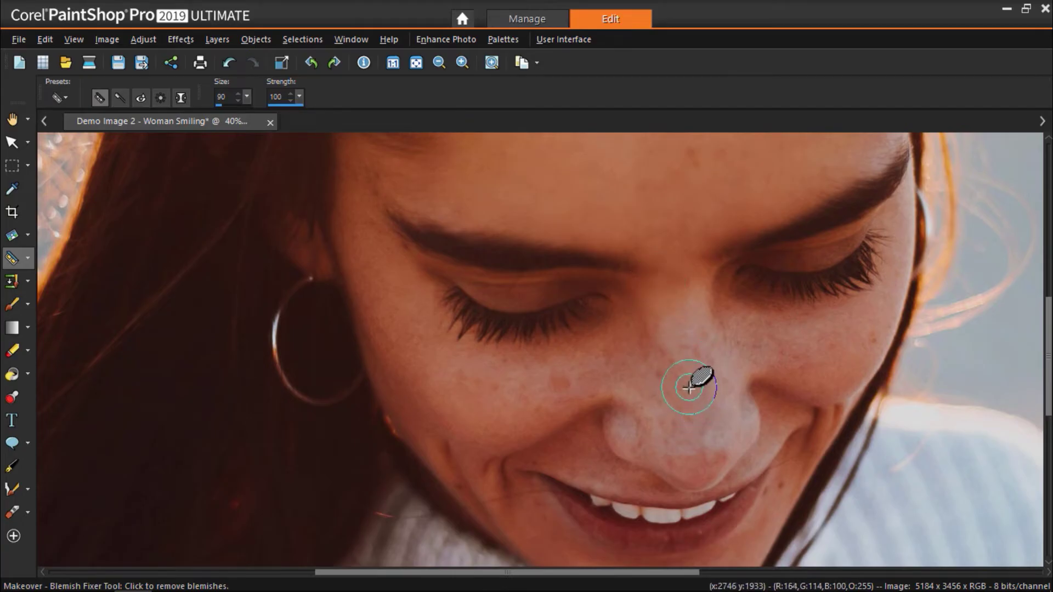
{"action": "scroll", "coordinate": [694, 395], "scroll_direction": "down", "scroll_amount": 2}
{"action": "scroll", "coordinate": [692, 254], "scroll_direction": "down", "scroll_amount": 2}
{"action": "left_click", "coordinate": [13, 120]}
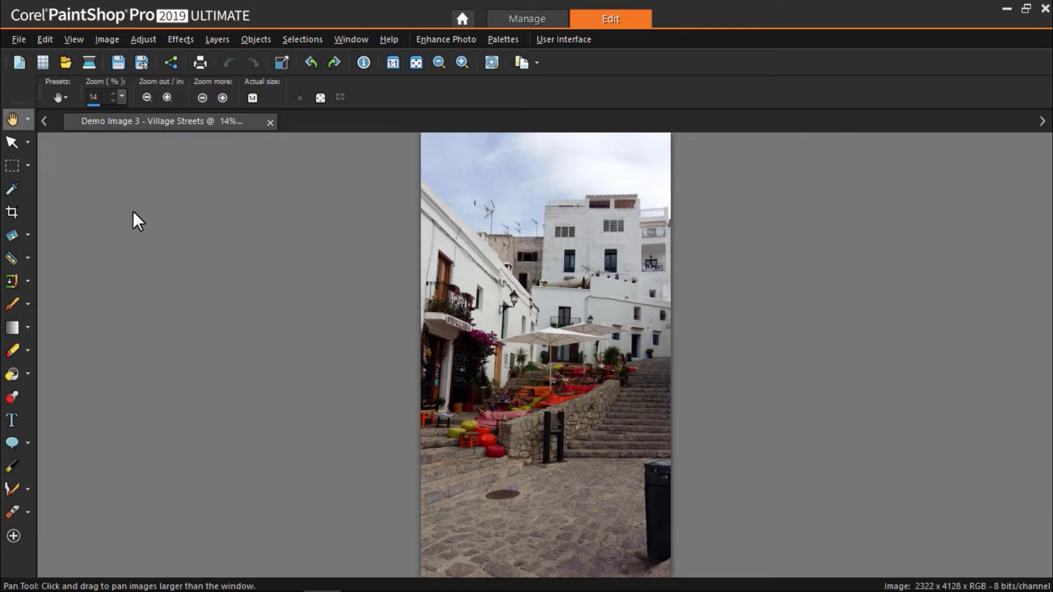
Select the lower-right bollard with a rectangle and Magic Fill it with matching cobblestones.
{"action": "left_click", "coordinate": [28, 167]}
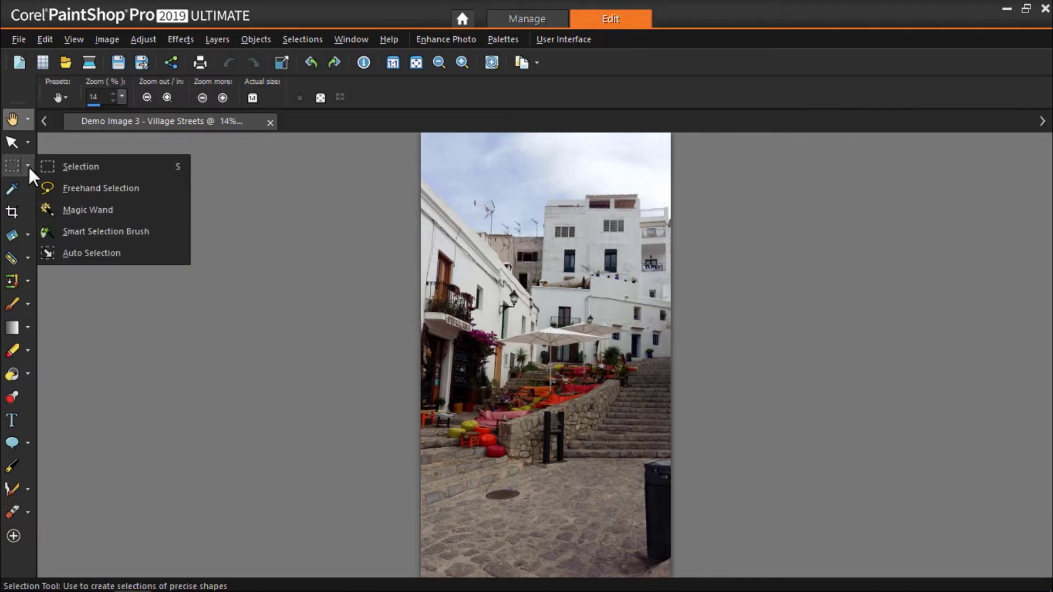
{"action": "left_click", "coordinate": [62, 167]}
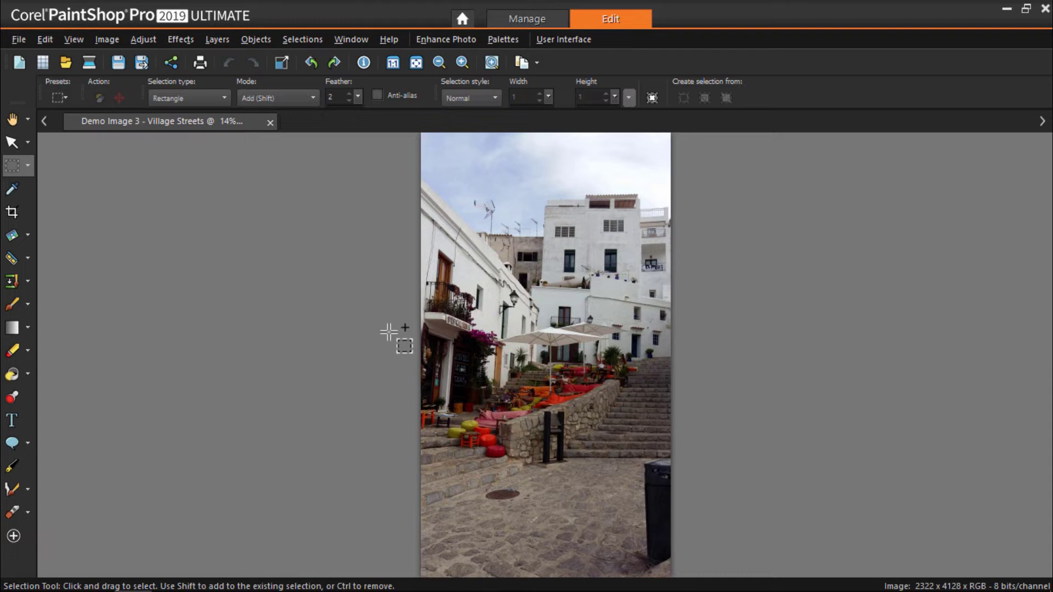
{"action": "left_click_drag", "start_coordinate": [633, 456], "coordinate": [681, 572]}
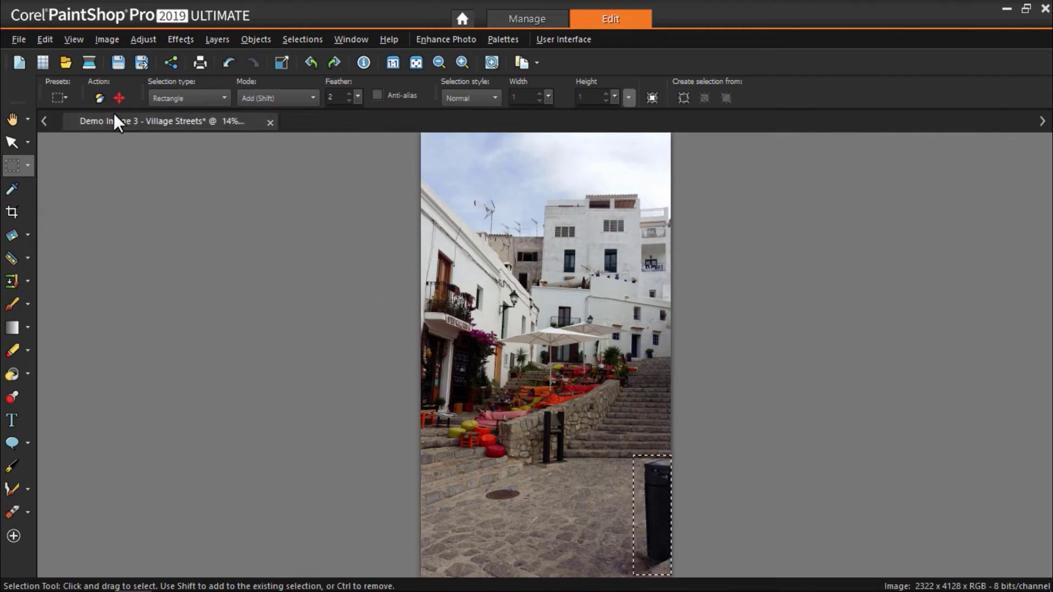
{"action": "left_click", "coordinate": [98, 97]}
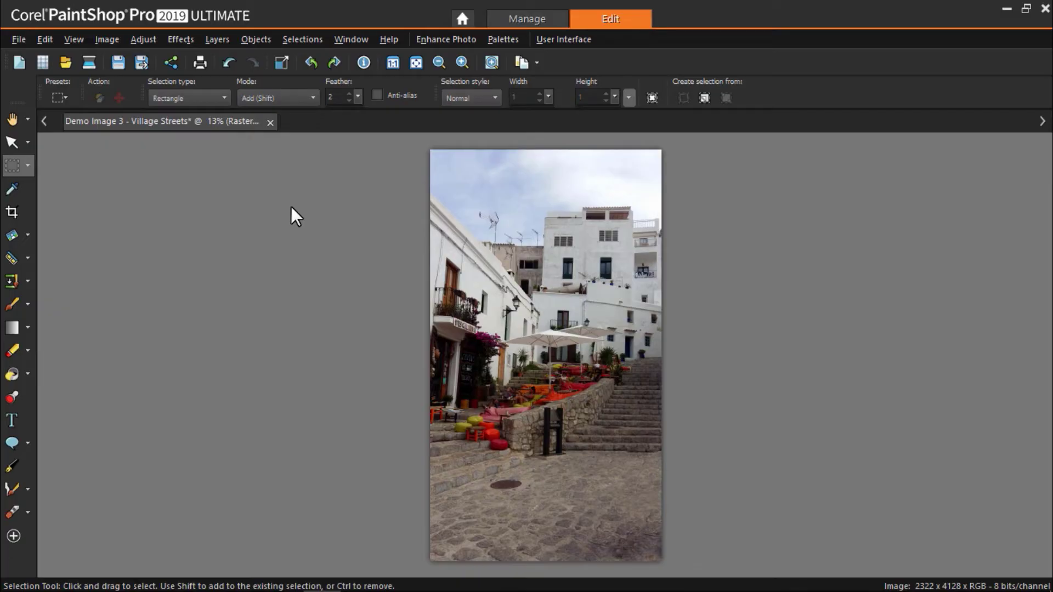
Open Smart Photo Fix from the Adjust menu.
{"action": "left_click", "coordinate": [144, 38]}
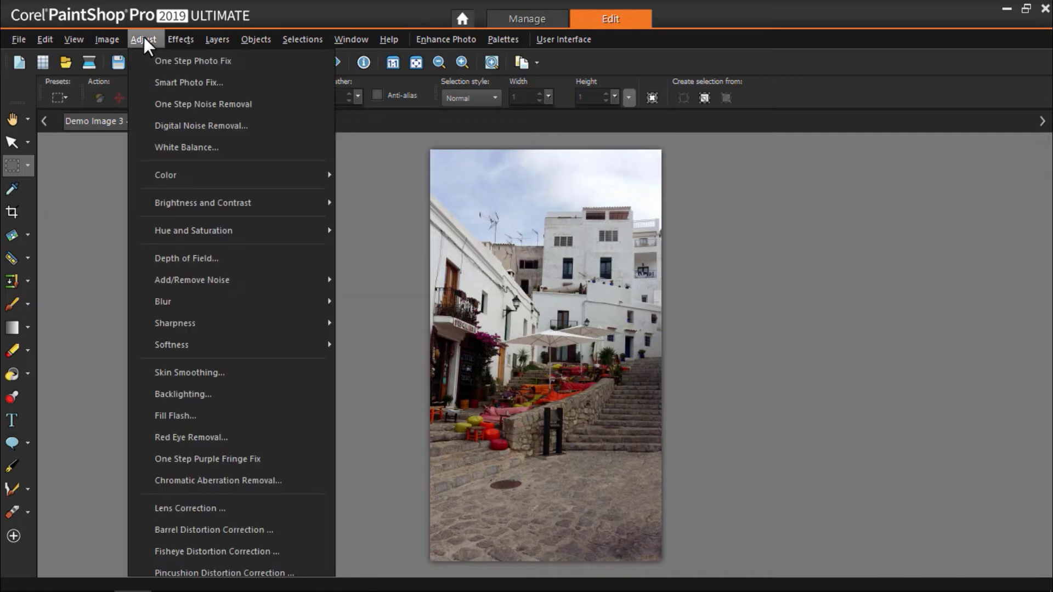
{"action": "left_click", "coordinate": [154, 86]}
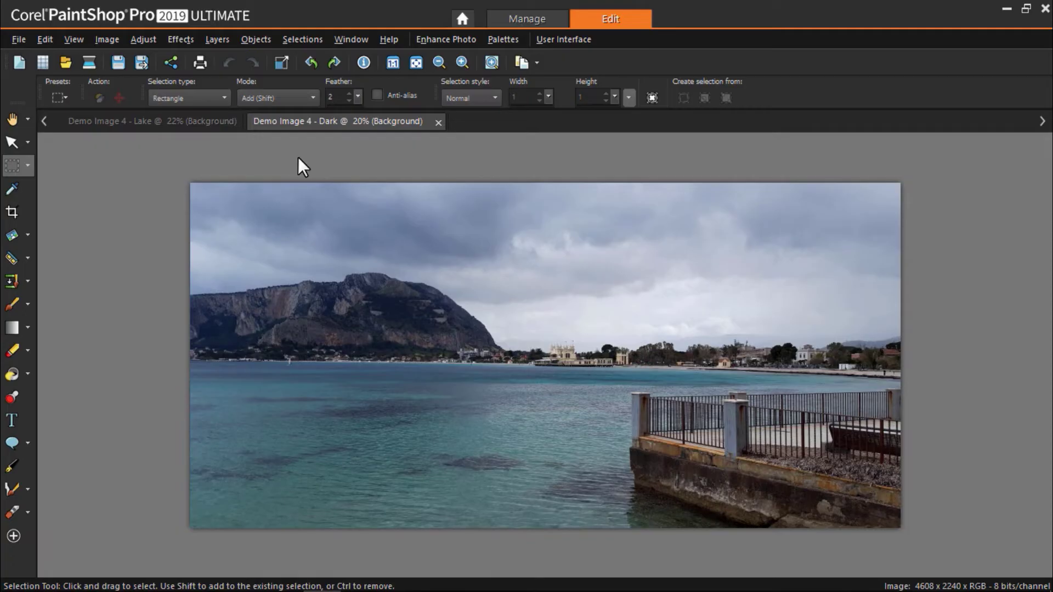
{"action": "left_click", "coordinate": [143, 40]}
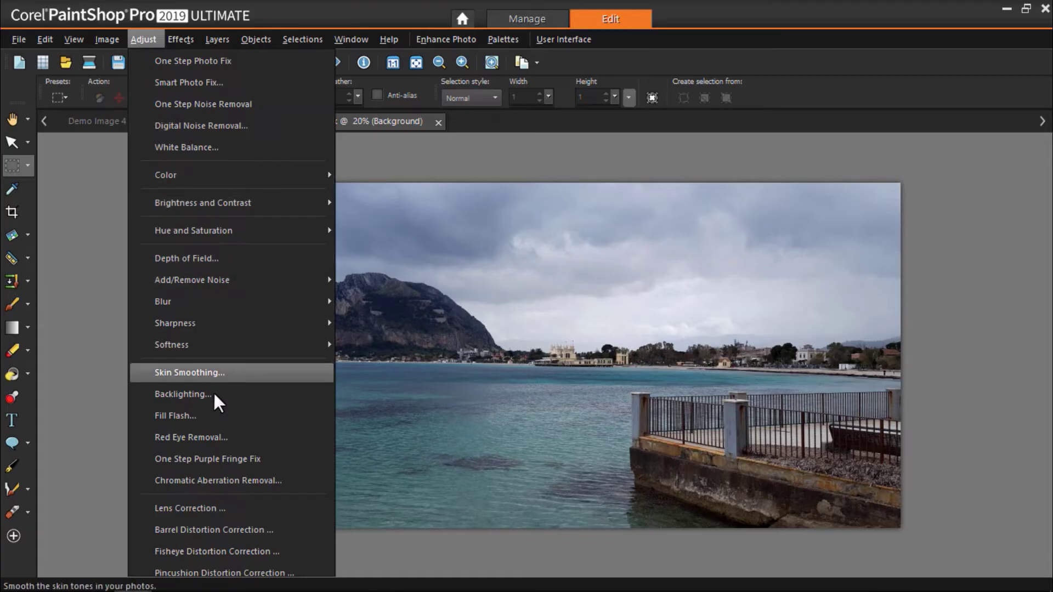
{"action": "left_click", "coordinate": [219, 416]}
{"action": "left_click_drag", "start_coordinate": [472, 230], "coordinate": [832, 132]}
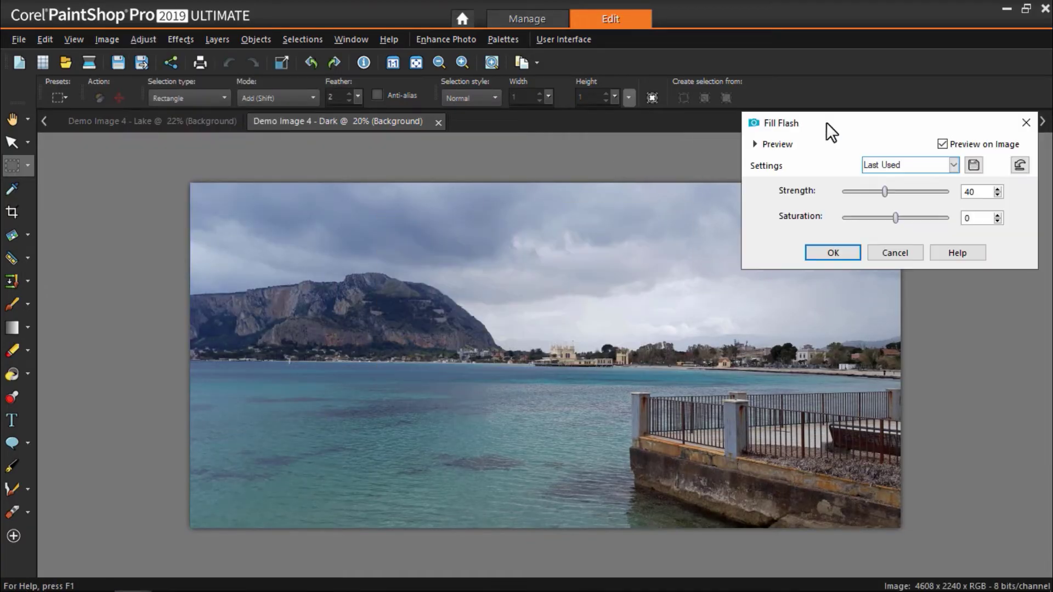
{"action": "left_click_drag", "start_coordinate": [885, 192], "coordinate": [908, 219]}
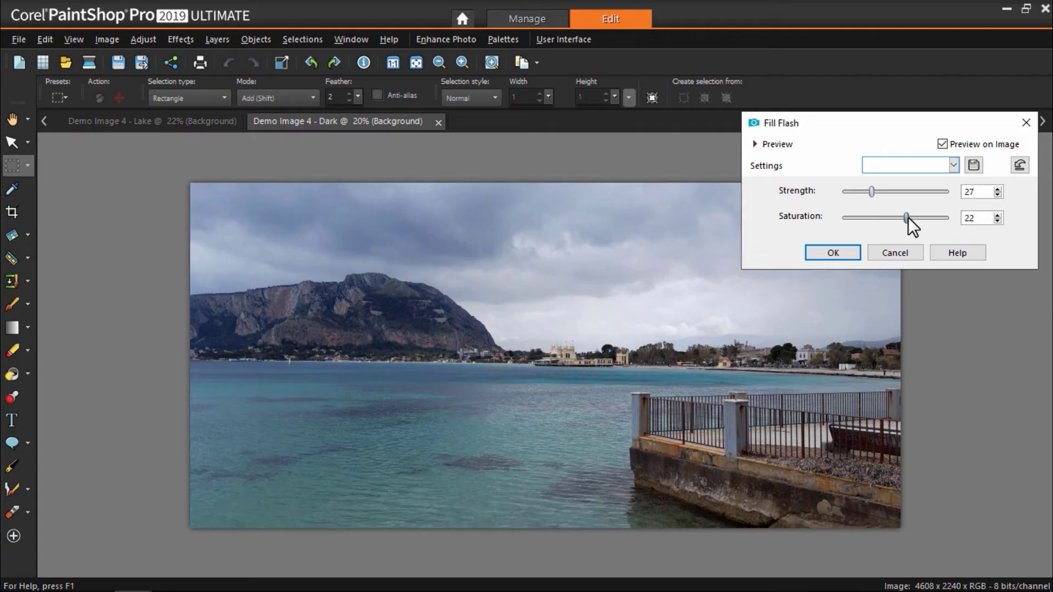
{"action": "left_click", "coordinate": [975, 143]}
{"action": "left_click", "coordinate": [976, 143]}
{"action": "left_click", "coordinate": [896, 253]}
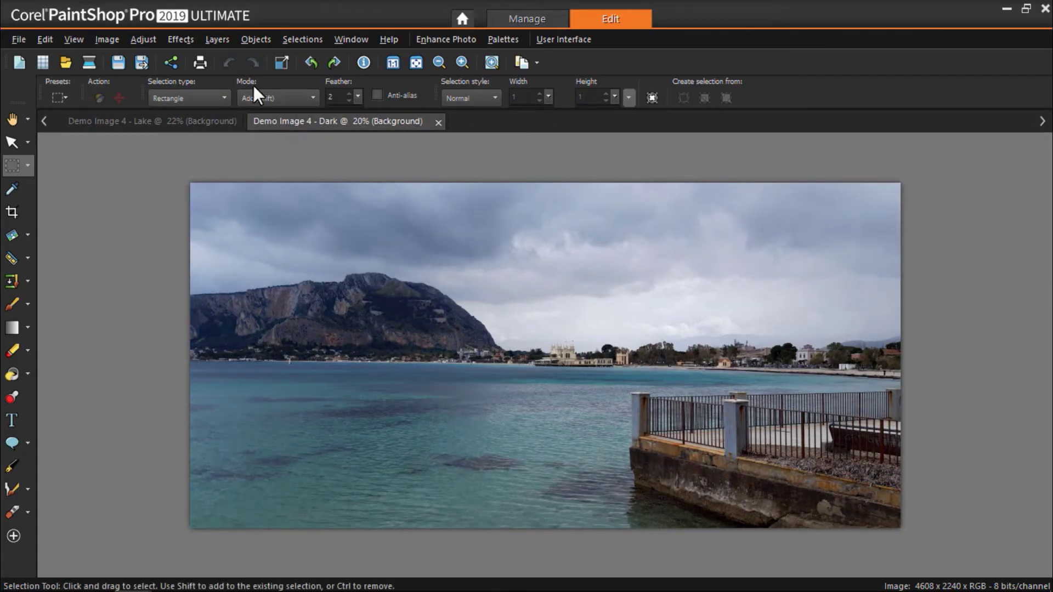
{"action": "left_click", "coordinate": [142, 36]}
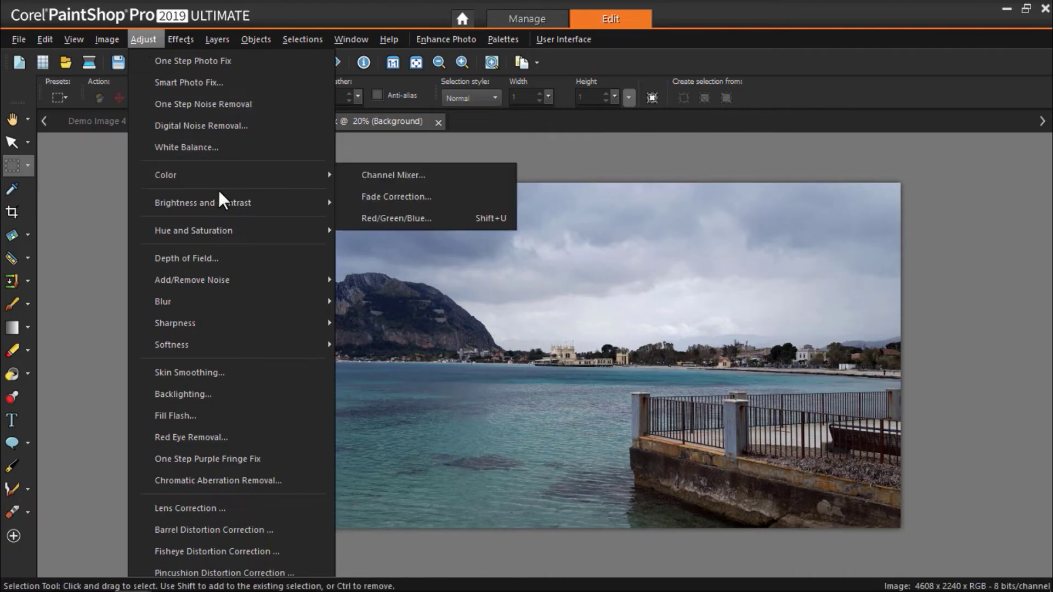
{"action": "mouse_move", "coordinate": [222, 206]}
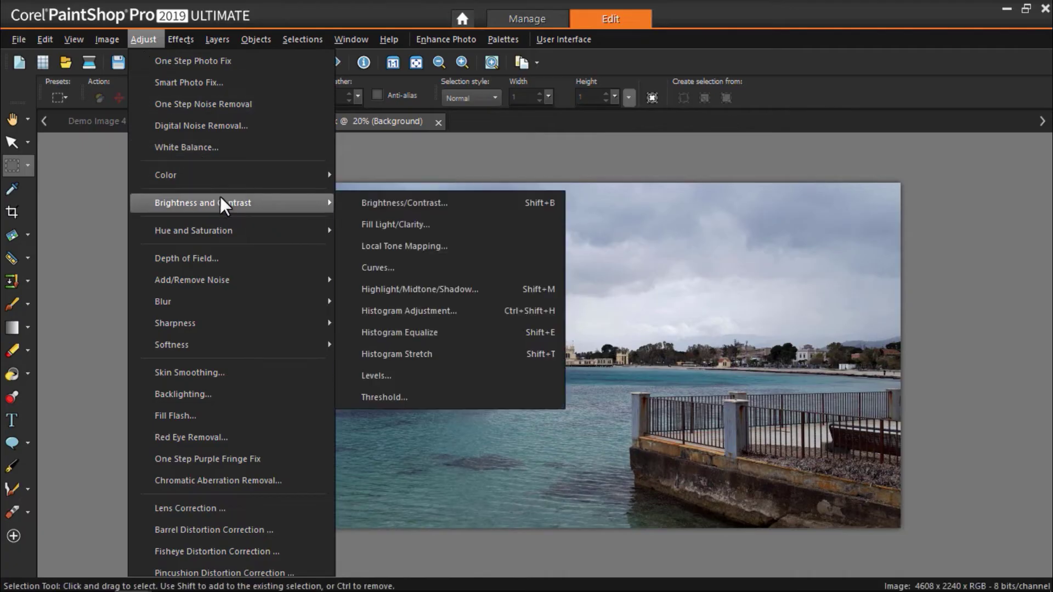
{"action": "left_click", "coordinate": [377, 224]}
{"action": "left_click_drag", "start_coordinate": [738, 170], "coordinate": [822, 78]}
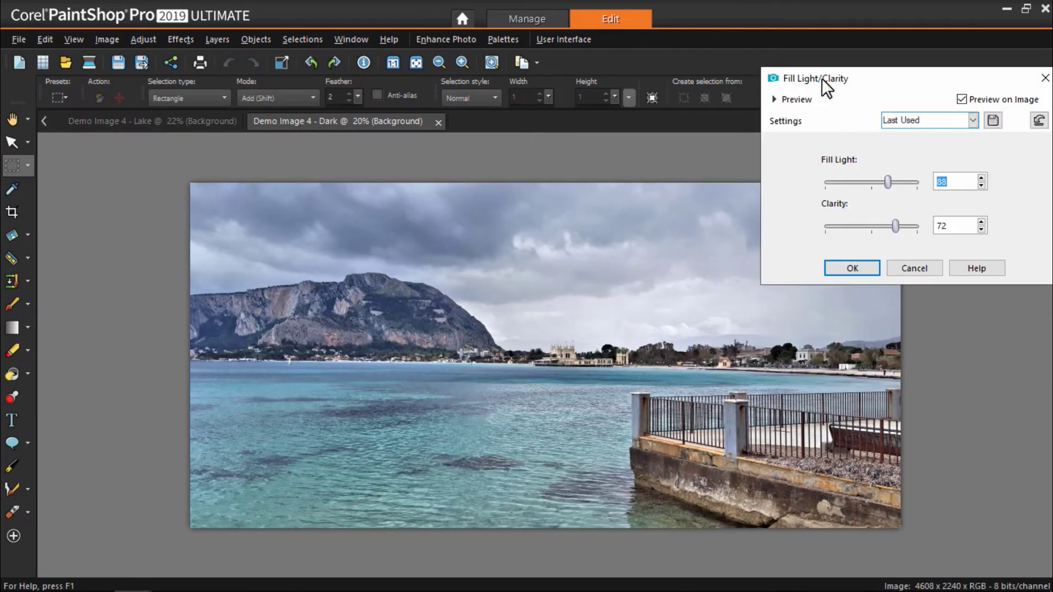
{"action": "left_click_drag", "start_coordinate": [887, 182], "coordinate": [876, 182]}
{"action": "left_click_drag", "start_coordinate": [894, 225], "coordinate": [874, 228]}
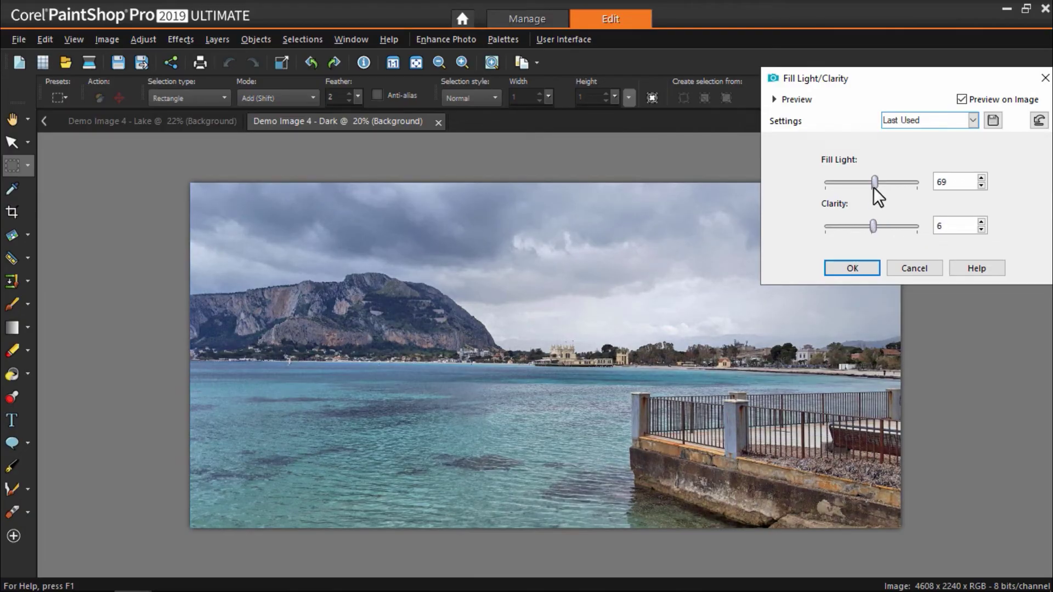
{"action": "left_click_drag", "start_coordinate": [875, 182], "coordinate": [883, 182]}
{"action": "left_click_drag", "start_coordinate": [874, 227], "coordinate": [862, 227]}
{"action": "left_click", "coordinate": [962, 98]}
{"action": "left_click", "coordinate": [962, 98]}
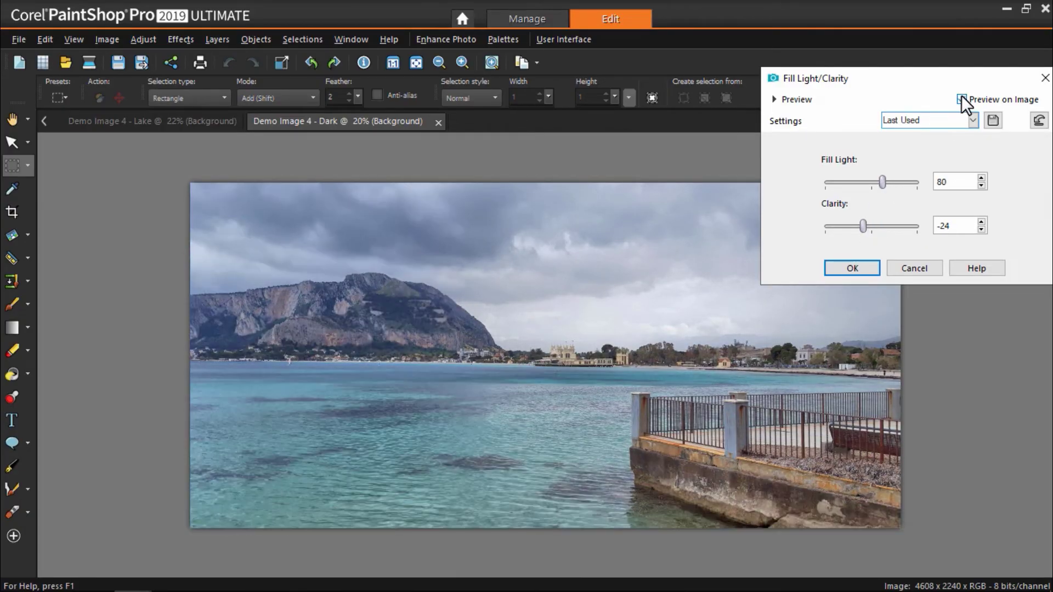
{"action": "left_click", "coordinate": [962, 98]}
{"action": "left_click", "coordinate": [963, 98]}
{"action": "left_click", "coordinate": [914, 268]}
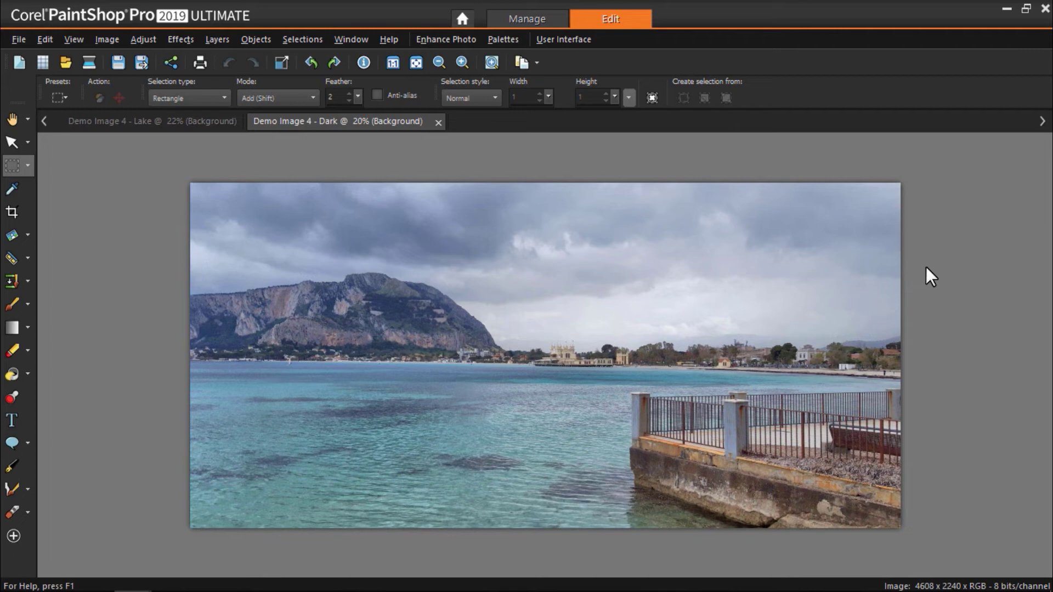
Open the Backlighting correction on the Lake photo and move its dialog higher up.
{"action": "left_click", "coordinate": [202, 130]}
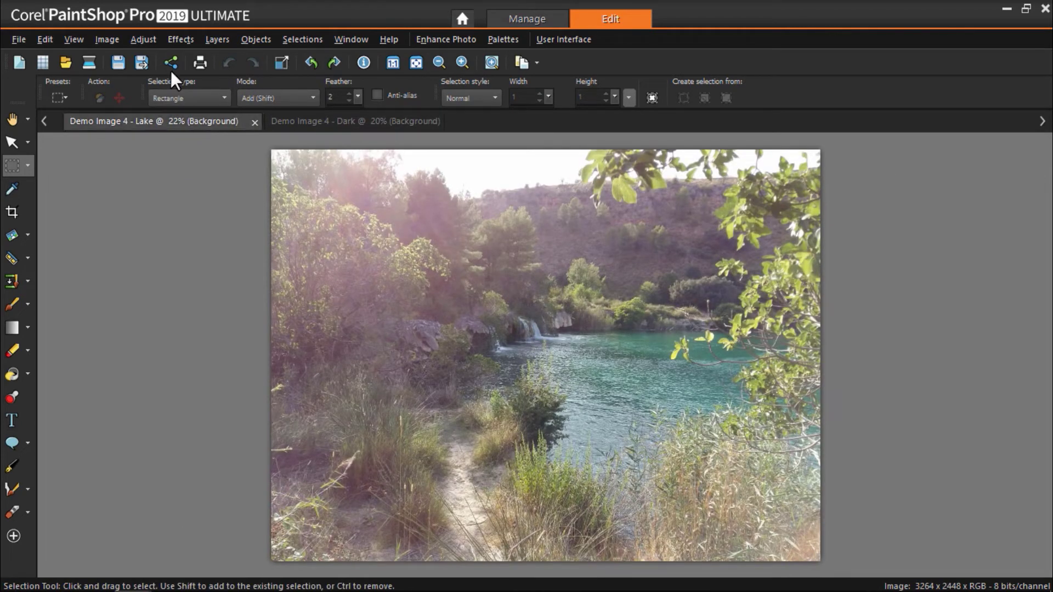
{"action": "left_click", "coordinate": [151, 40]}
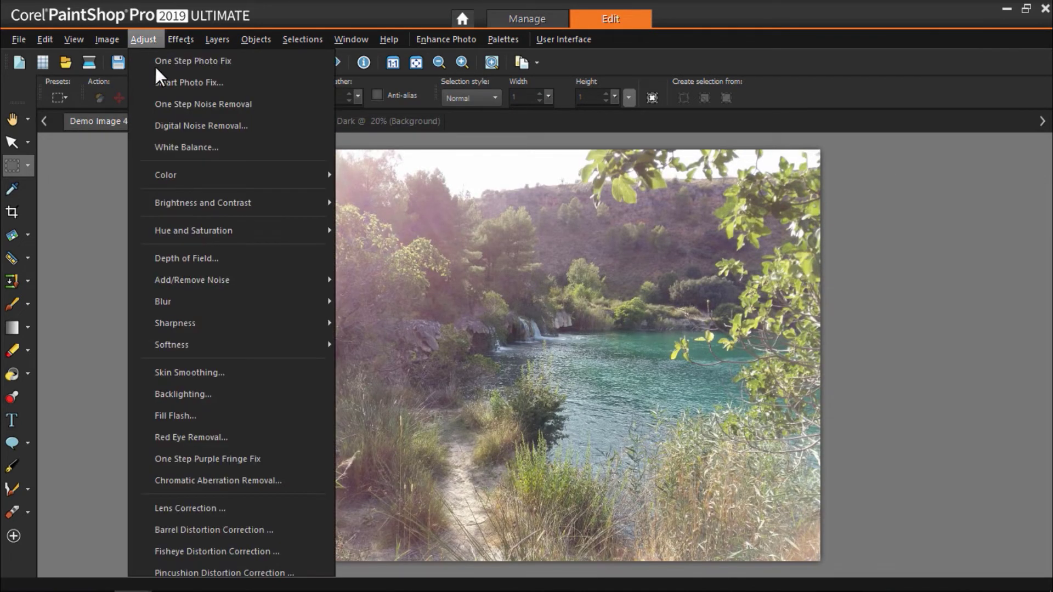
{"action": "left_click", "coordinate": [220, 387]}
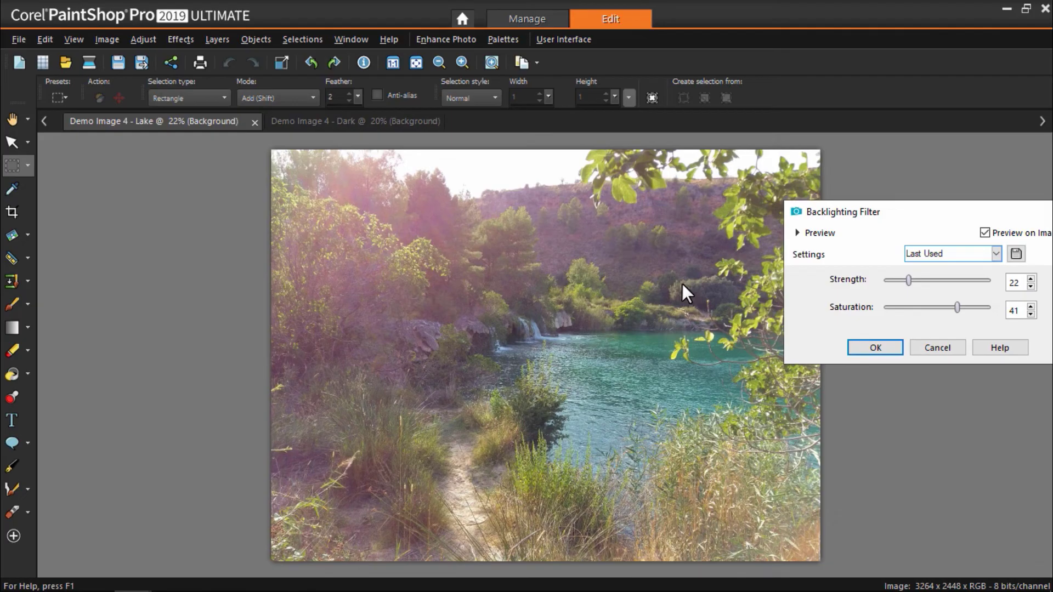
{"action": "left_click_drag", "start_coordinate": [835, 209], "coordinate": [837, 148]}
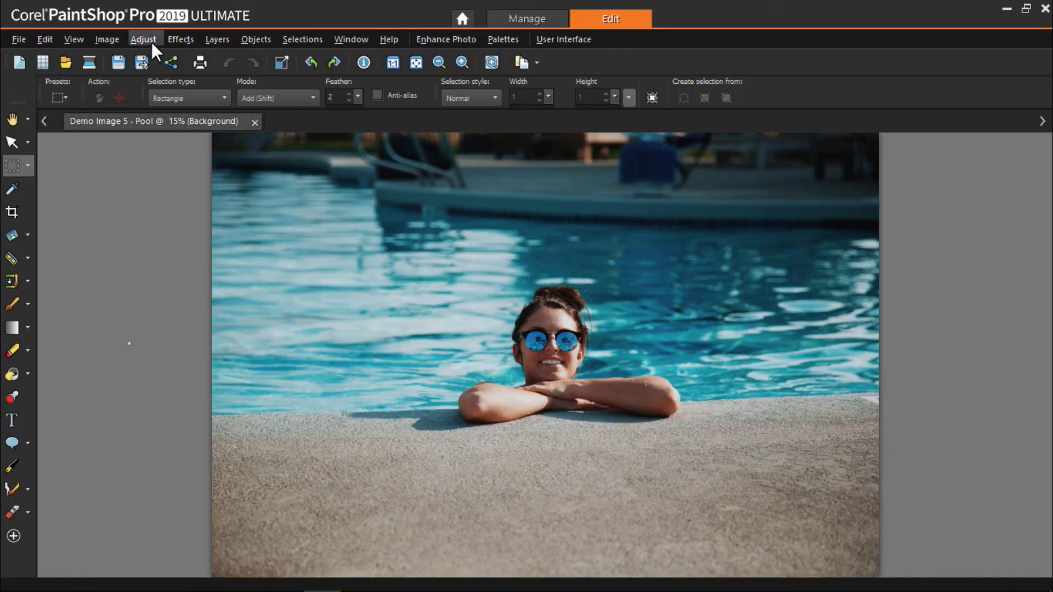
{"action": "left_click", "coordinate": [144, 40]}
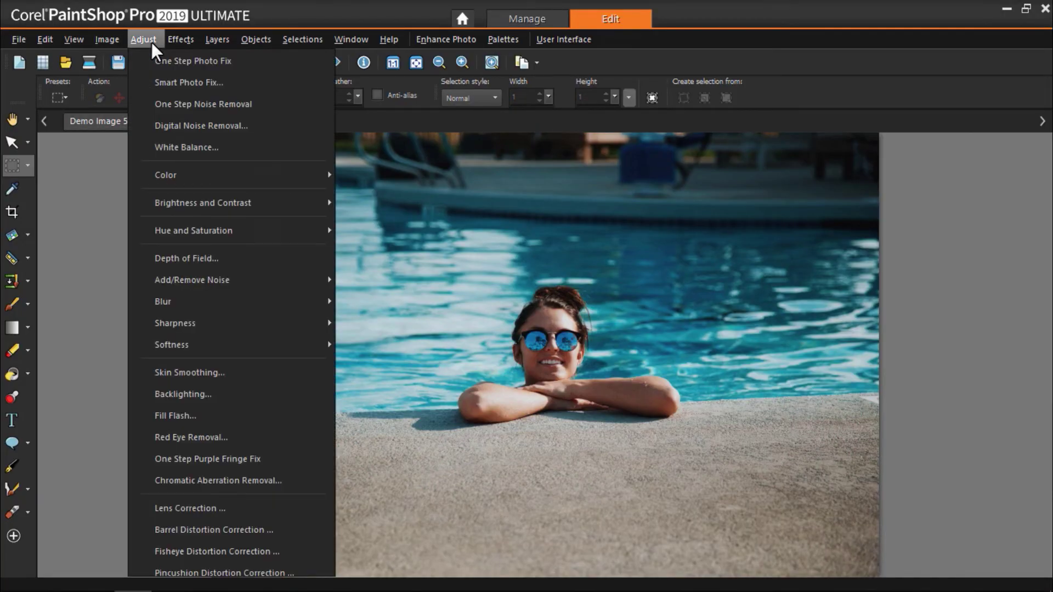
{"action": "left_click", "coordinate": [182, 146]}
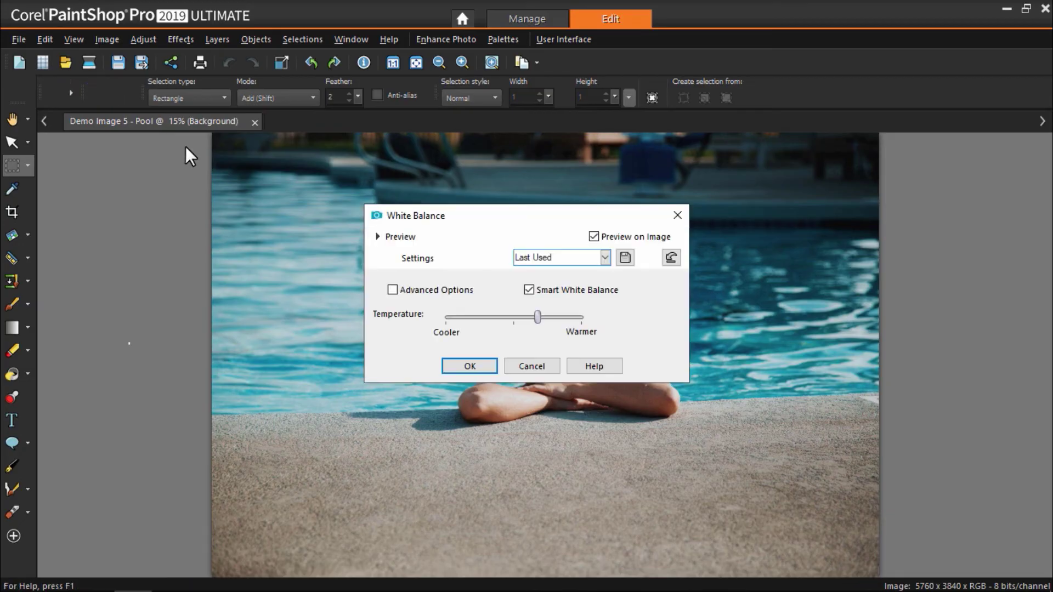
{"action": "left_click_drag", "start_coordinate": [471, 214], "coordinate": [780, 35]}
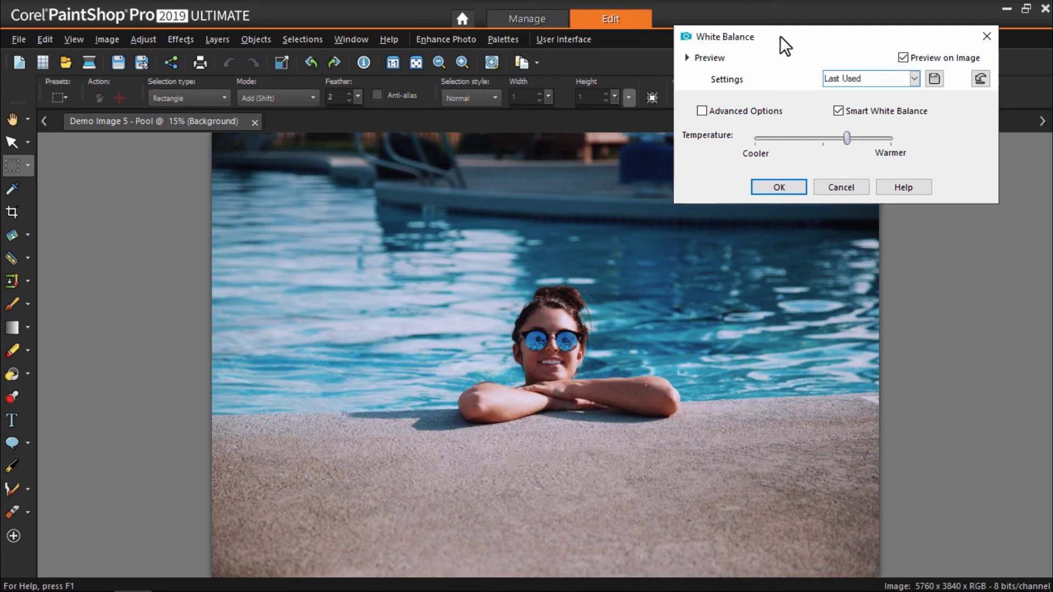
{"action": "left_click_drag", "start_coordinate": [847, 137], "coordinate": [767, 140]}
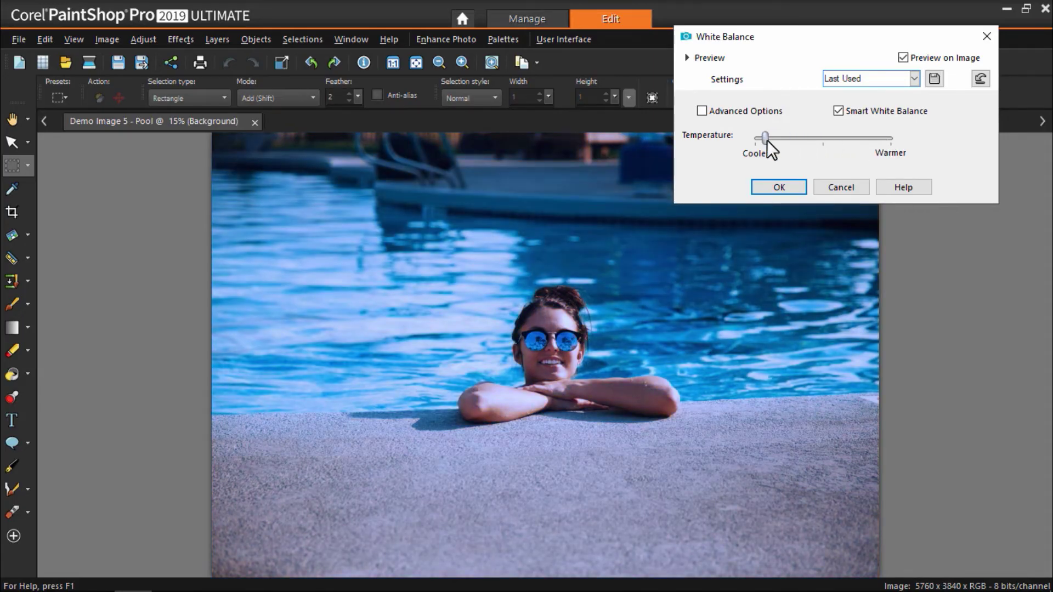
{"action": "left_click", "coordinate": [840, 186]}
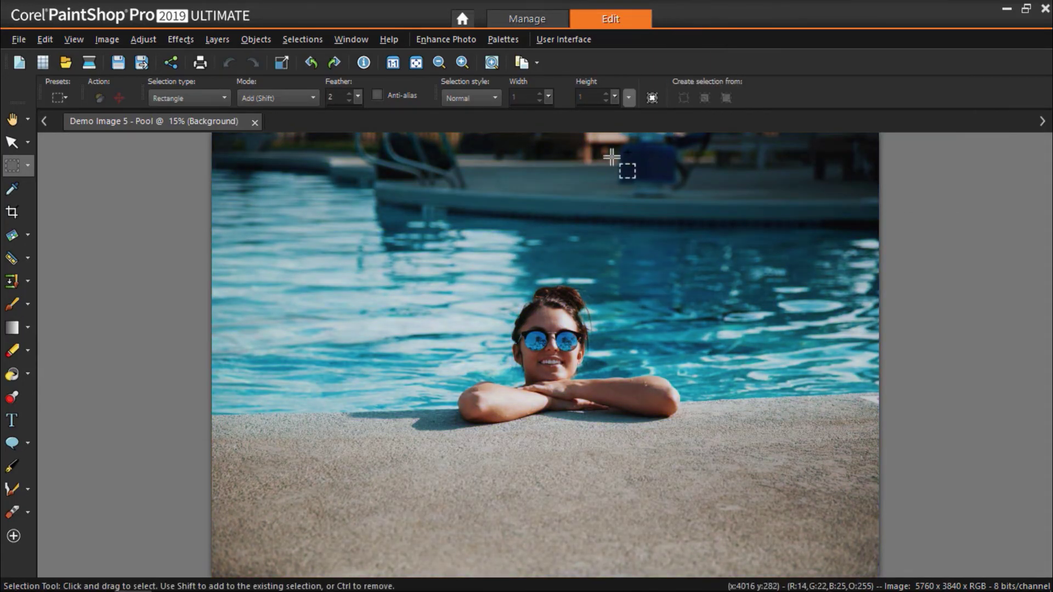
Raise Saturation in Hue/Saturation/Lightness and apply it to the pool photo.
{"action": "left_click", "coordinate": [156, 39]}
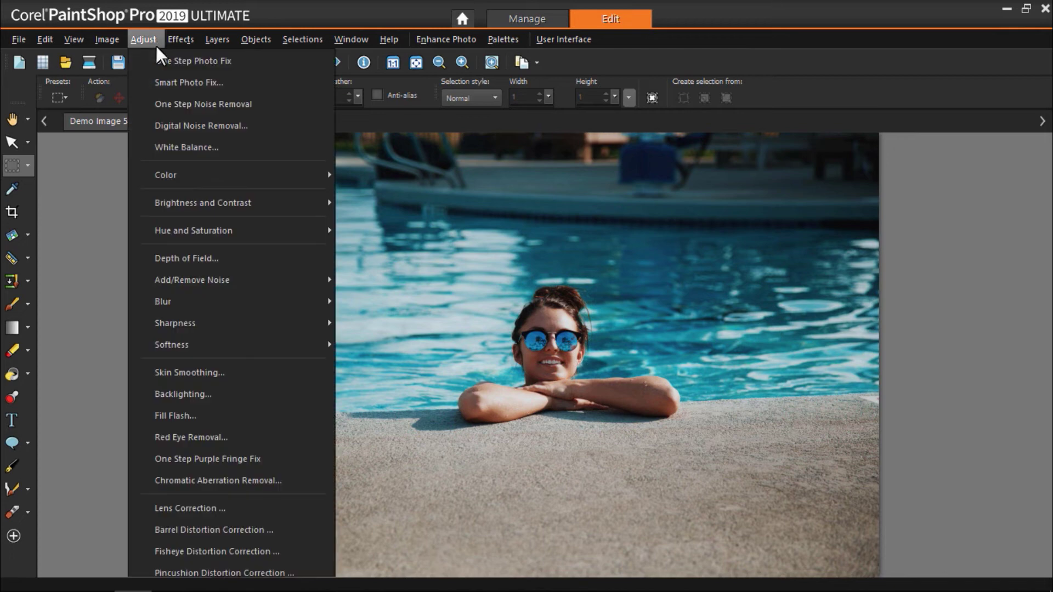
{"action": "mouse_move", "coordinate": [205, 230]}
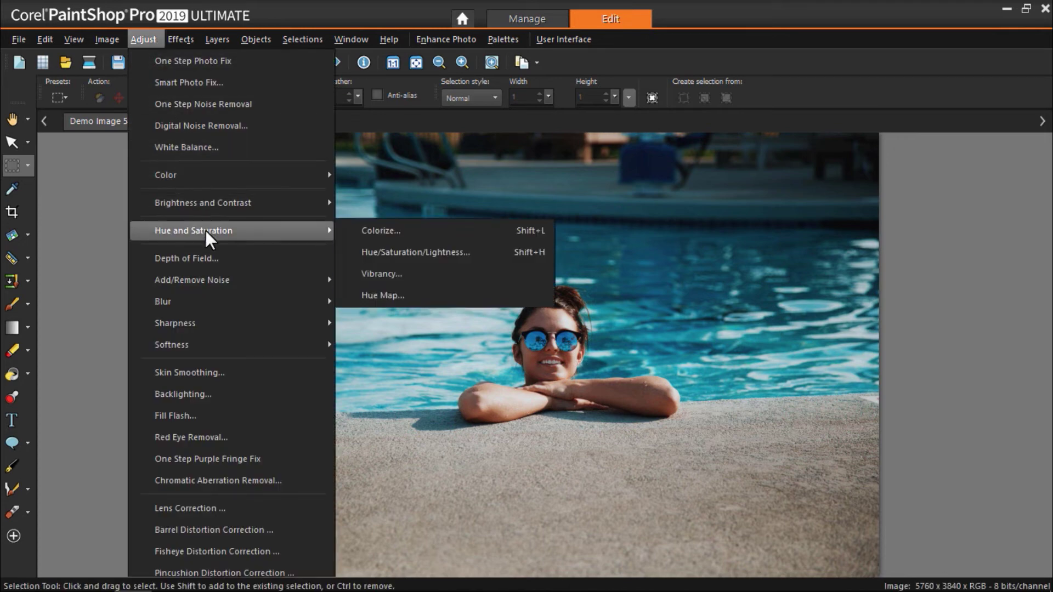
{"action": "left_click", "coordinate": [353, 252]}
{"action": "left_click_drag", "start_coordinate": [802, 143], "coordinate": [834, 69]}
{"action": "mouse_move", "coordinate": [848, 218]}
{"action": "left_mouse_down"}
{"action": "mouse_move", "coordinate": [846, 205]}
{"action": "mouse_move", "coordinate": [847, 220]}
{"action": "left_mouse_up"}
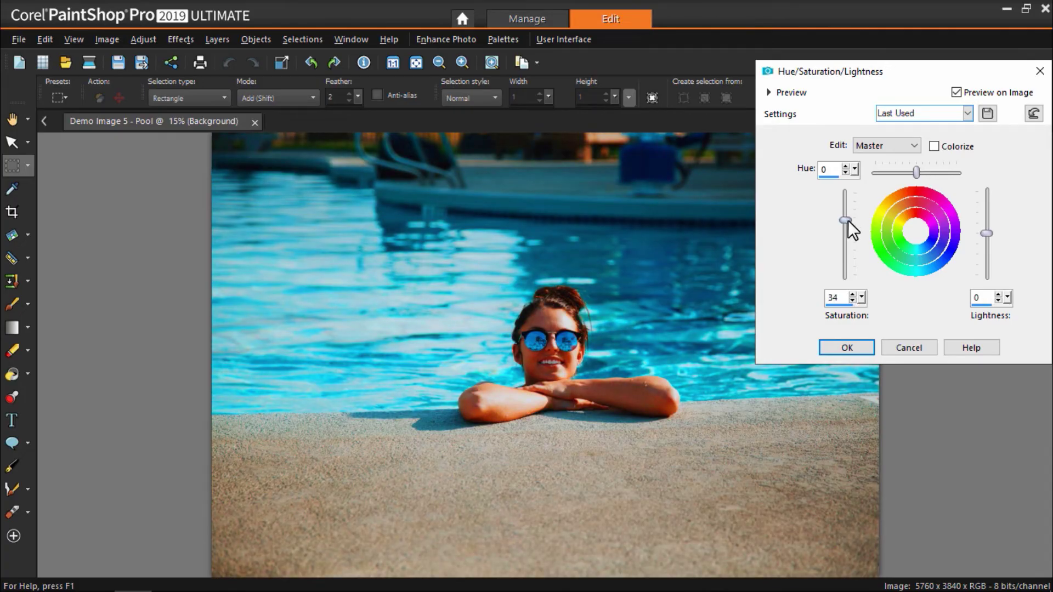
{"action": "left_click", "coordinate": [846, 346]}
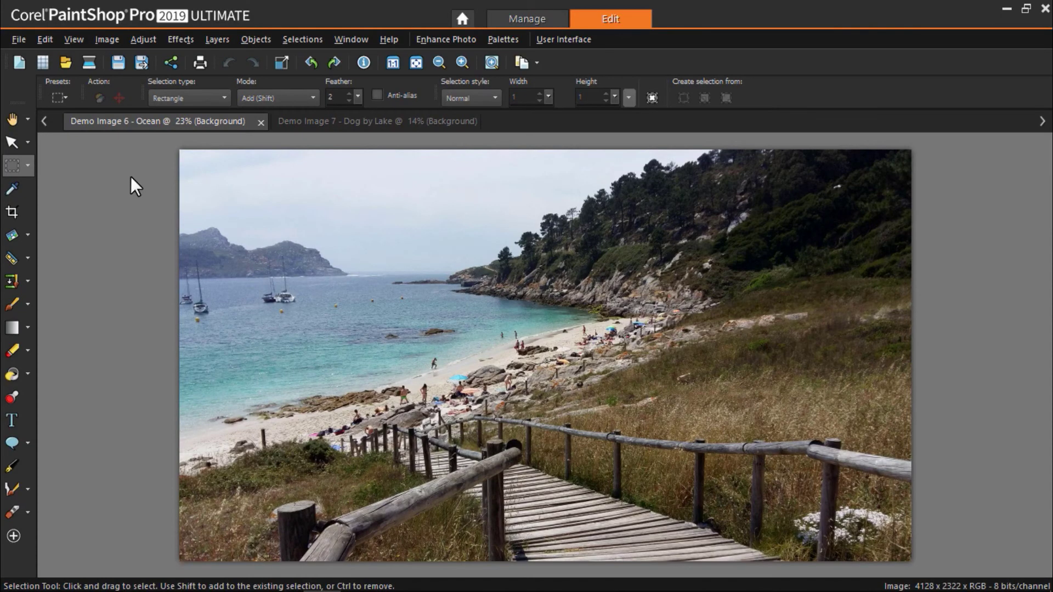
Apply Local Tone Mapping with Strength 11 and Block Size 10 to the Ocean photo.
{"action": "left_click", "coordinate": [141, 41]}
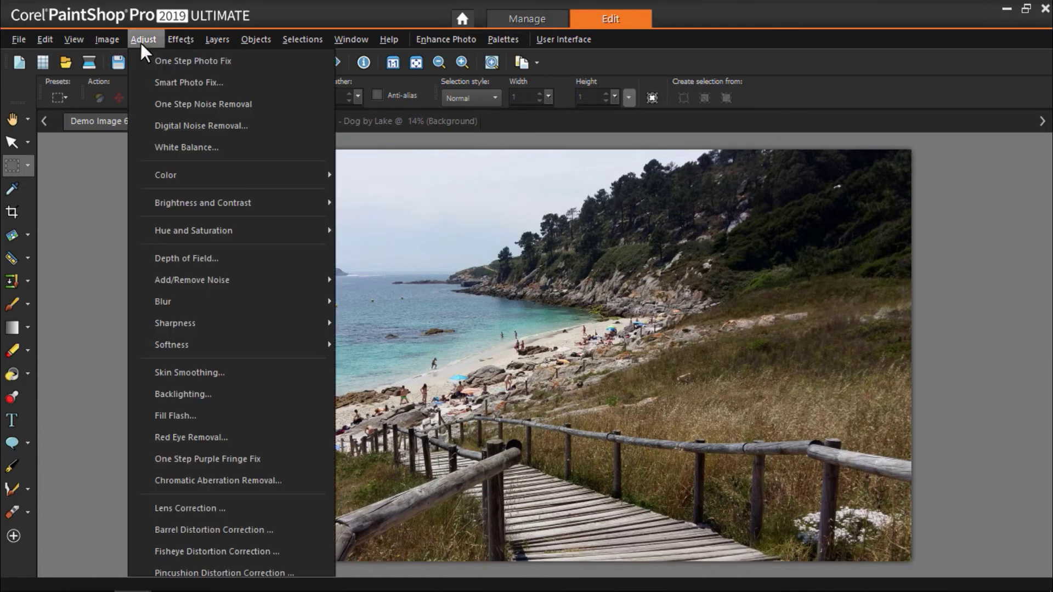
{"action": "mouse_move", "coordinate": [201, 207]}
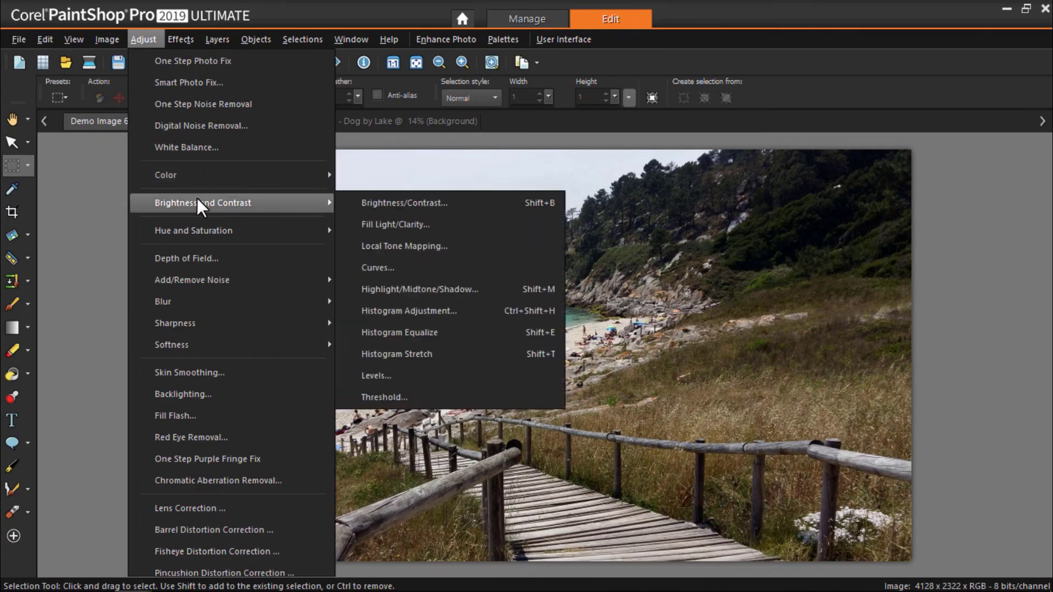
{"action": "left_click", "coordinate": [390, 245]}
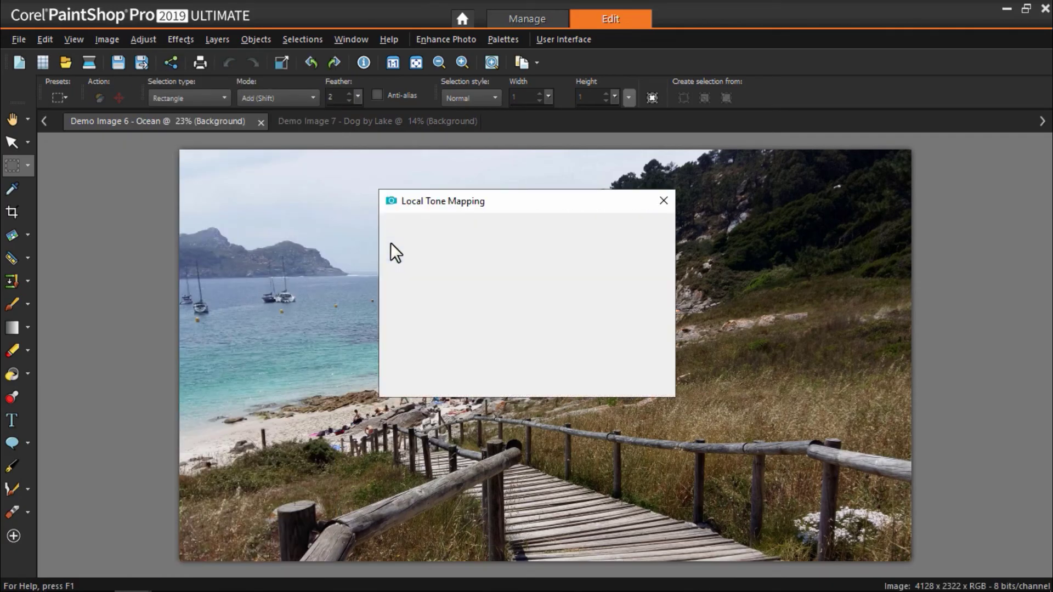
{"action": "left_click_drag", "start_coordinate": [820, 206], "coordinate": [897, 146]}
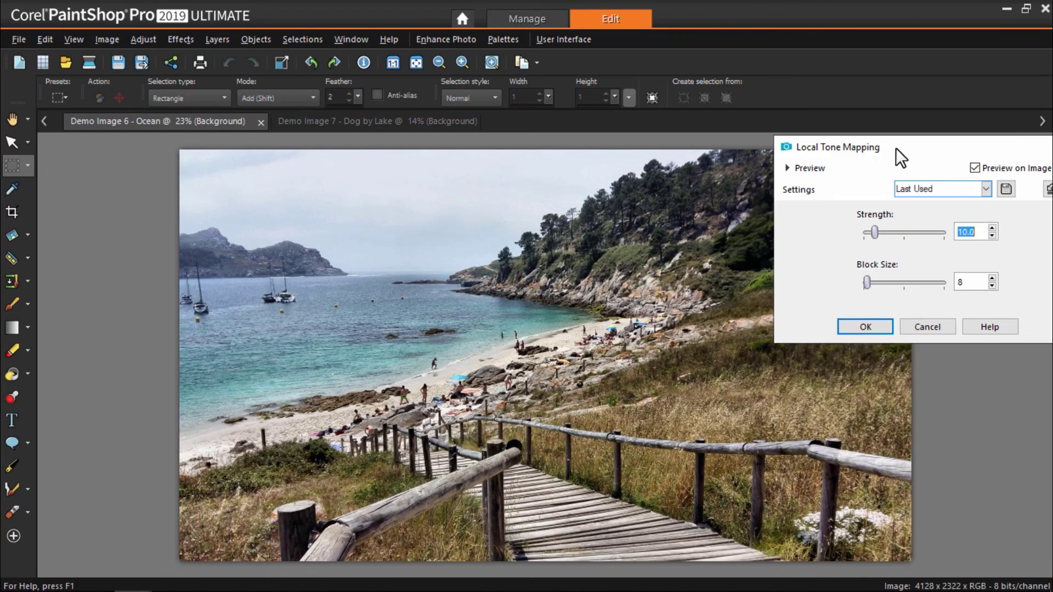
{"action": "left_click_drag", "start_coordinate": [875, 229], "coordinate": [881, 232]}
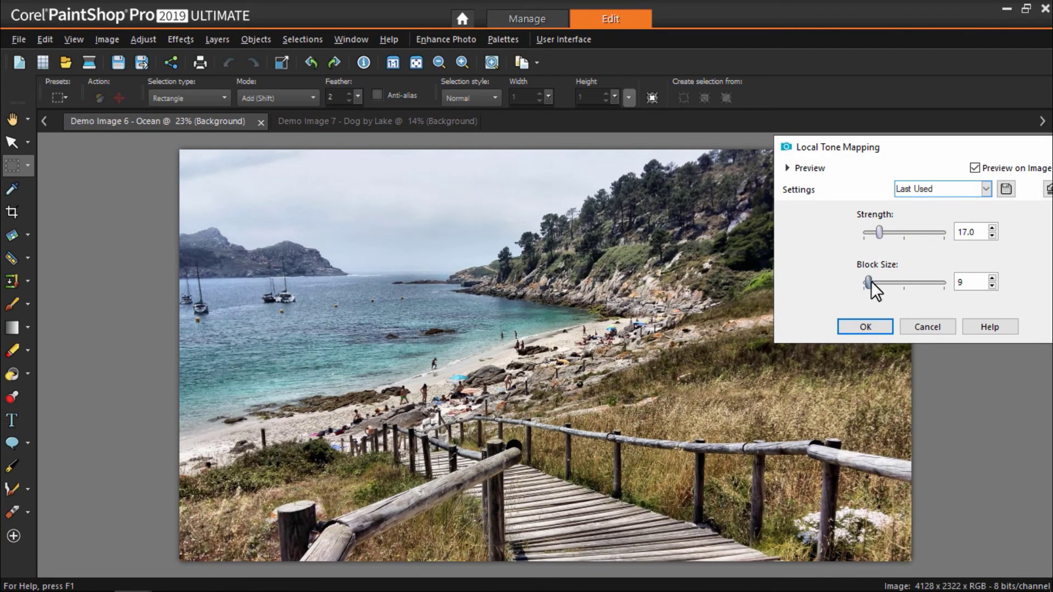
{"action": "left_click_drag", "start_coordinate": [871, 280], "coordinate": [872, 281]}
{"action": "left_click_drag", "start_coordinate": [879, 232], "coordinate": [873, 231]}
{"action": "left_click", "coordinate": [863, 326]}
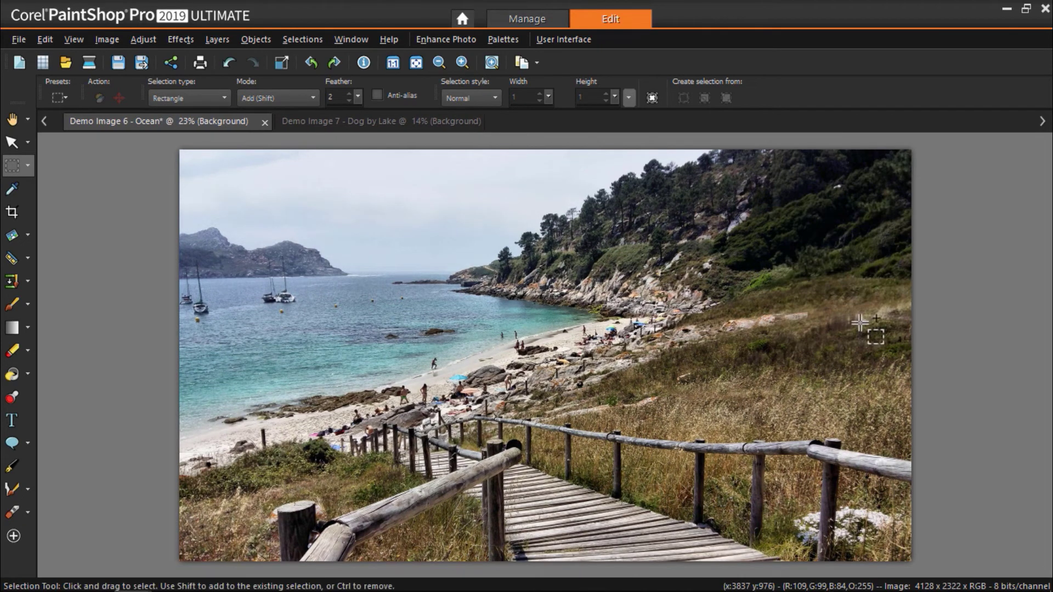
Apply the Sunburst effect with the 'Sunburst - Left' preset, after trying 'Rays top center'.
{"action": "left_click", "coordinate": [181, 39]}
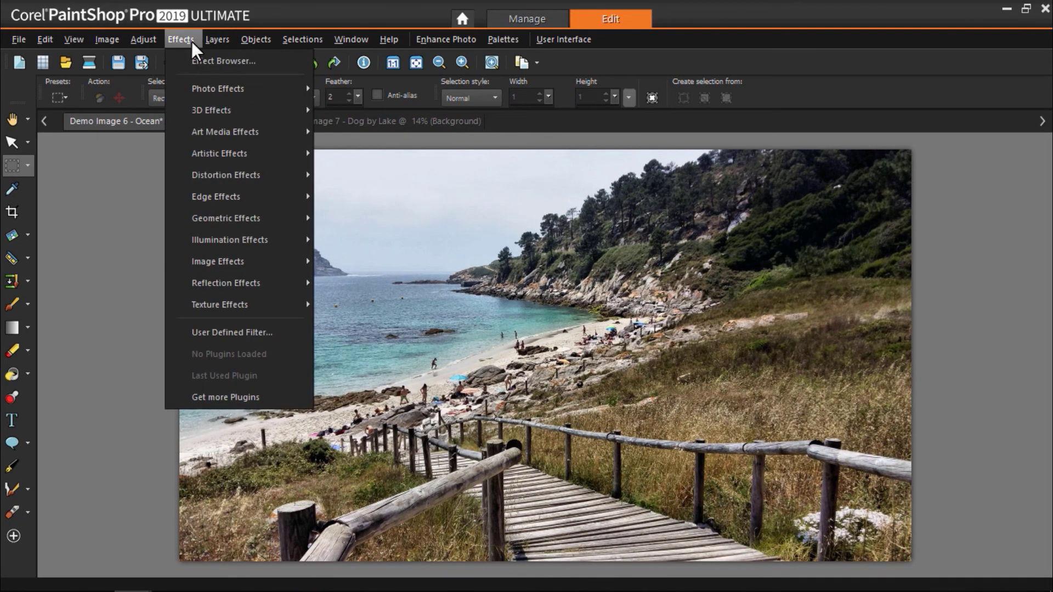
{"action": "mouse_move", "coordinate": [262, 241]}
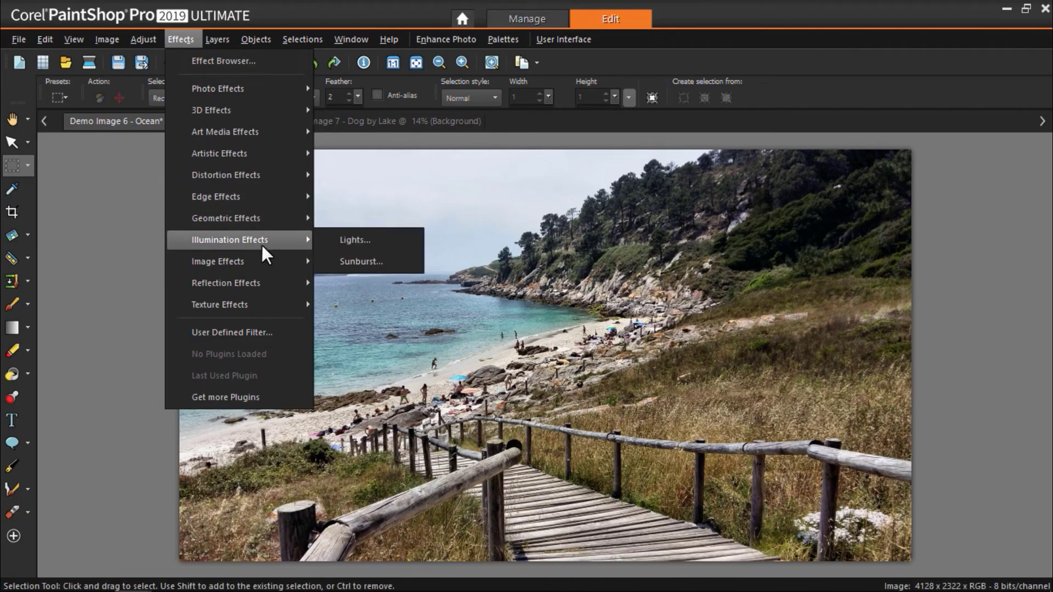
{"action": "left_click", "coordinate": [345, 266]}
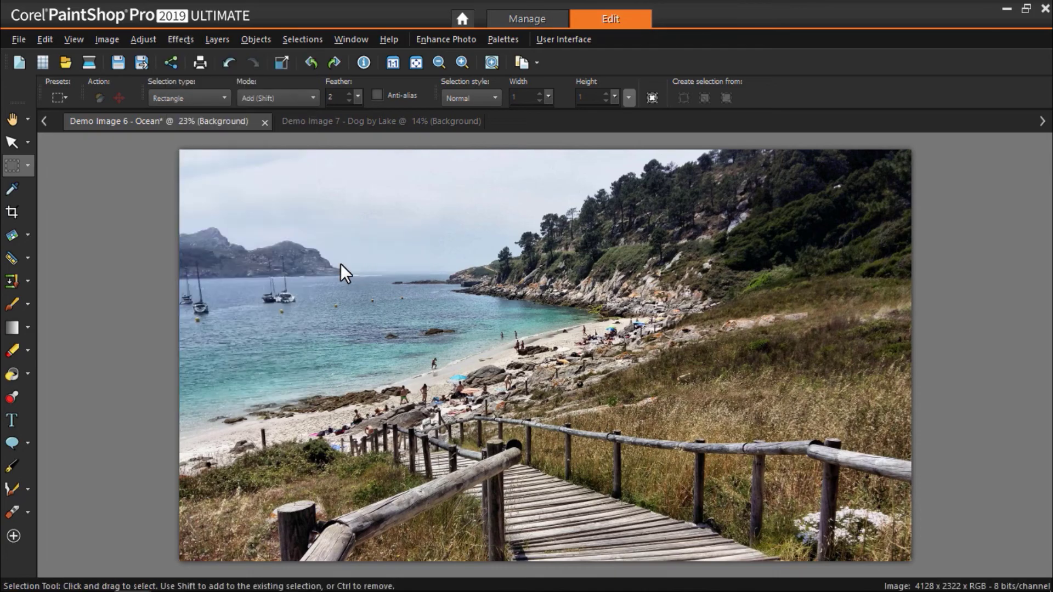
{"action": "left_click_drag", "start_coordinate": [871, 215], "coordinate": [871, 135]}
{"action": "left_click", "coordinate": [902, 165]}
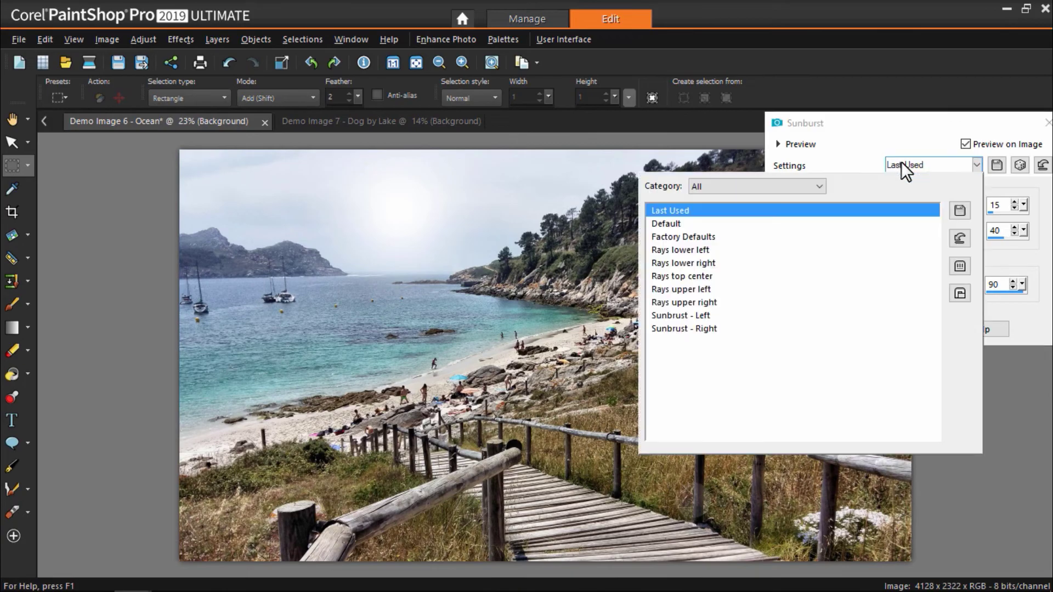
{"action": "left_click", "coordinate": [780, 275]}
{"action": "left_click", "coordinate": [871, 163]}
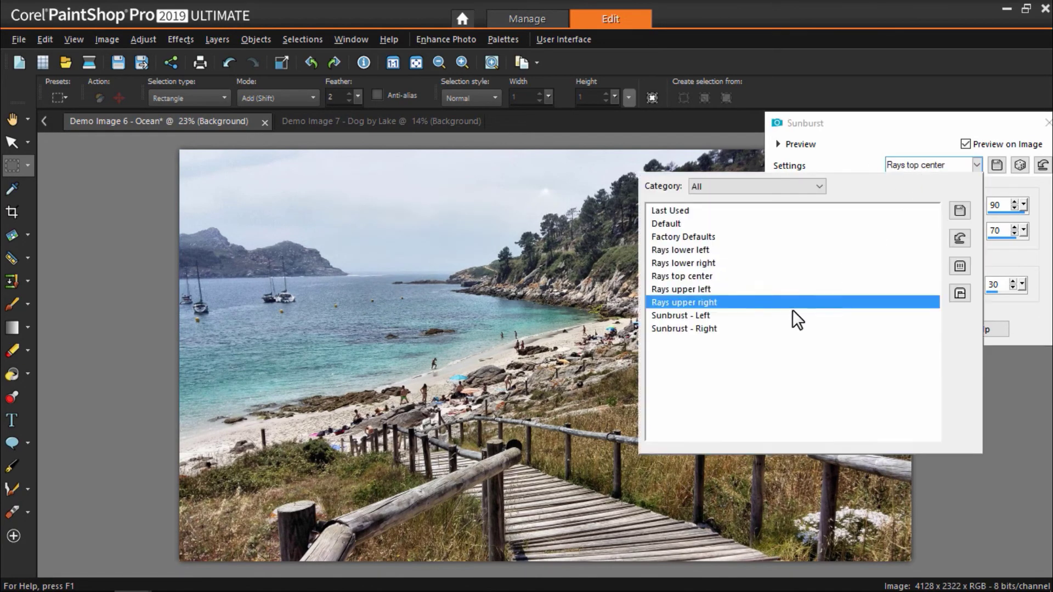
{"action": "left_click", "coordinate": [784, 318]}
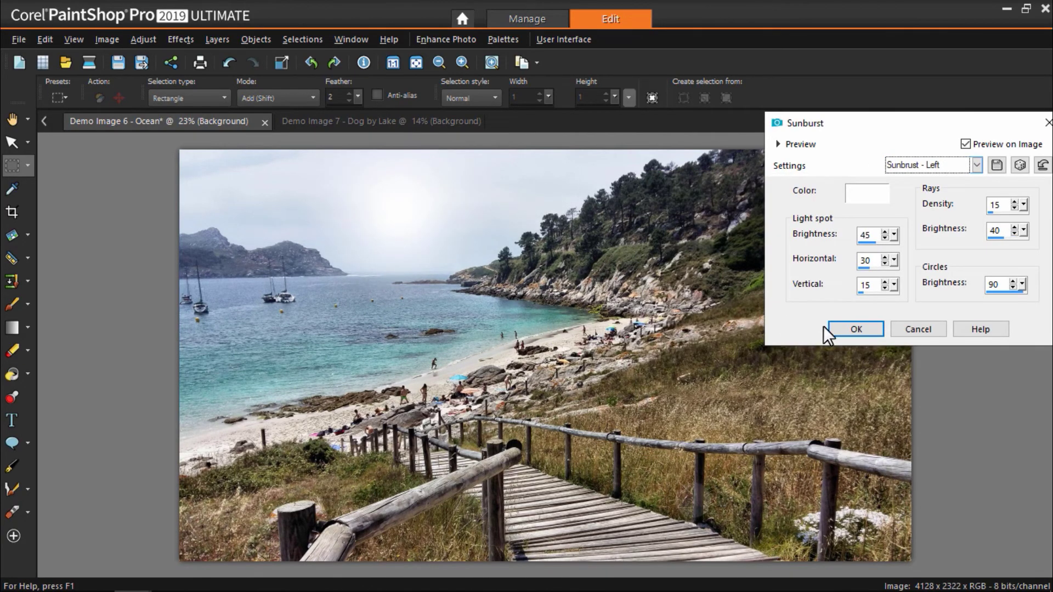
{"action": "left_click", "coordinate": [839, 329]}
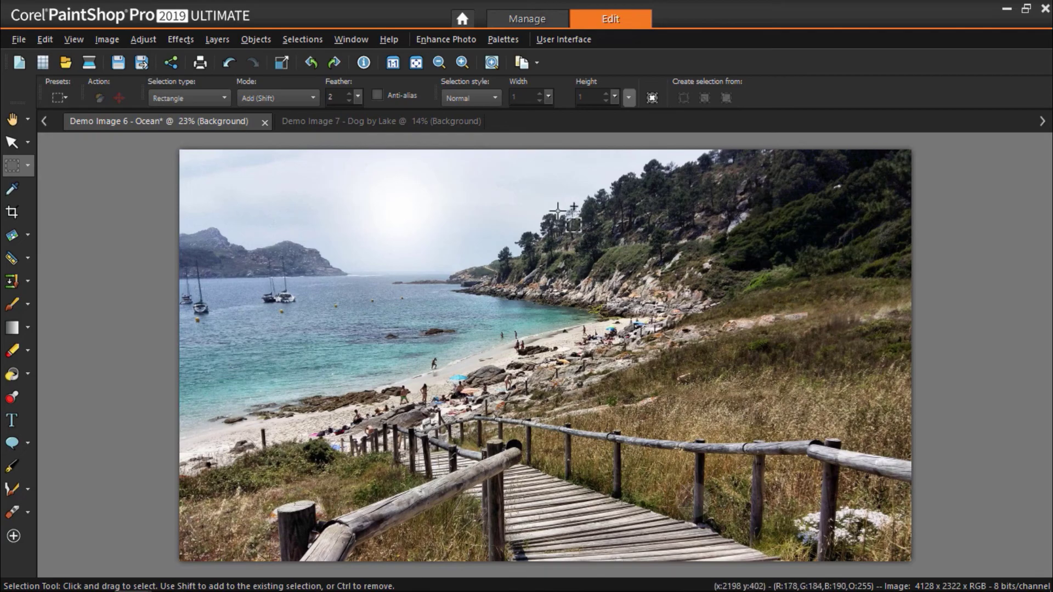
Switch to the Dog by Lake photo and show the Instant Effects palette.
{"action": "left_click", "coordinate": [426, 123]}
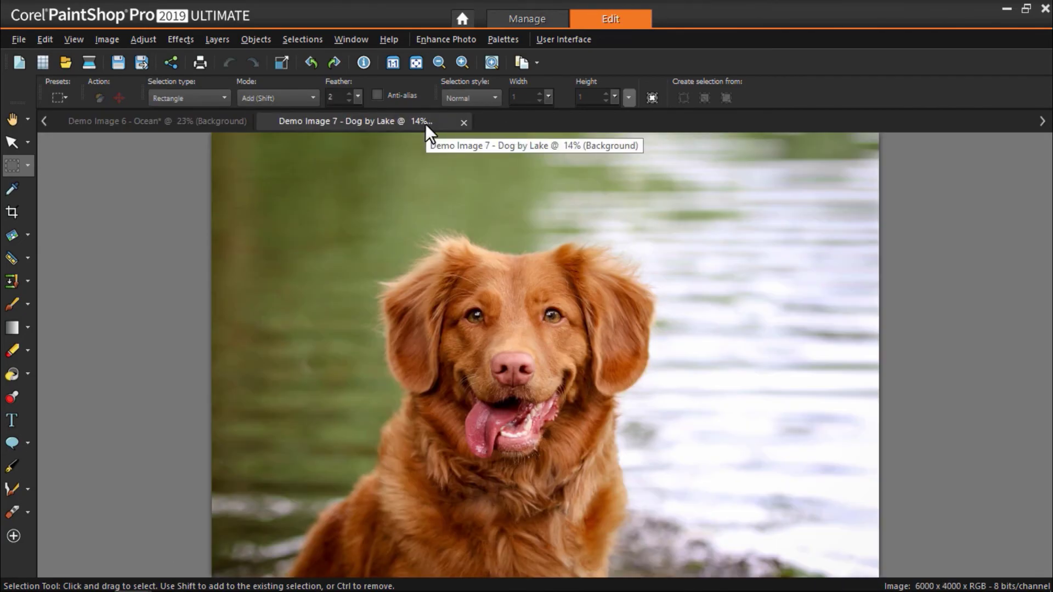
{"action": "left_click", "coordinate": [502, 39]}
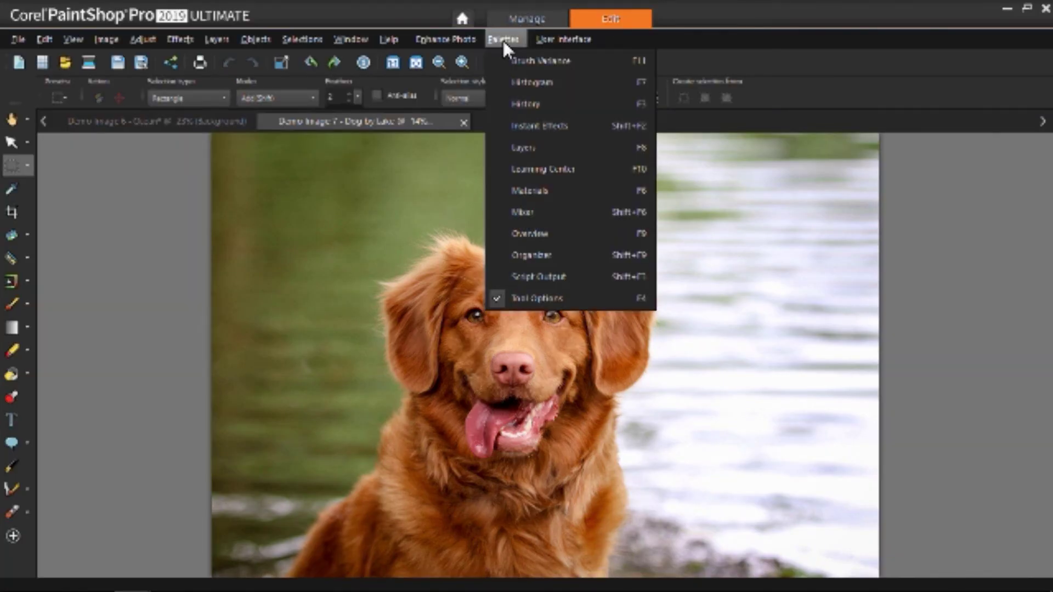
{"action": "left_click", "coordinate": [534, 124]}
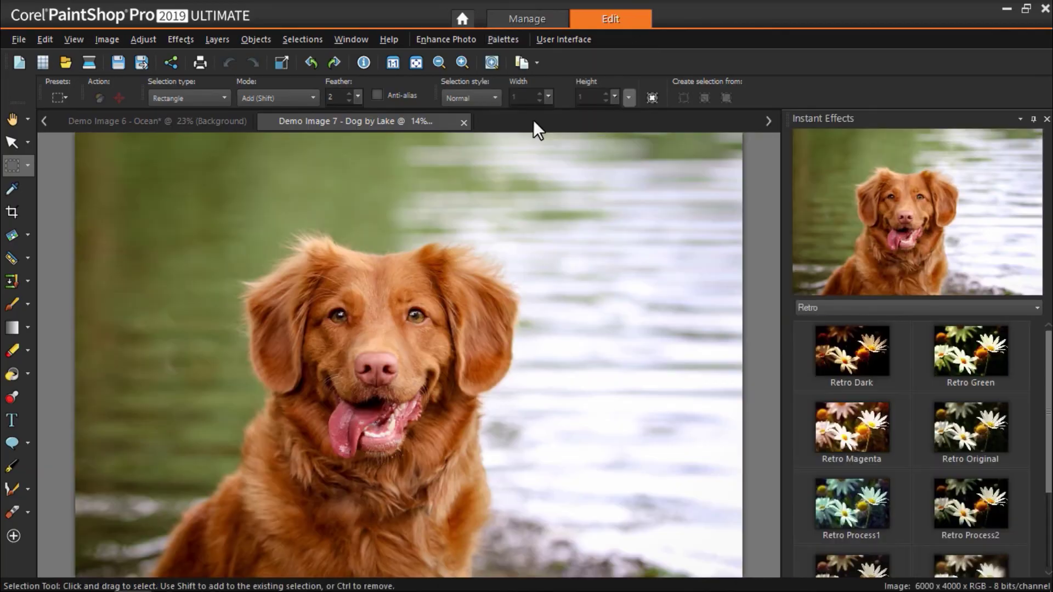
Keep the Retro category and apply Retro Process1 to the dog photo.
{"action": "left_click", "coordinate": [883, 311]}
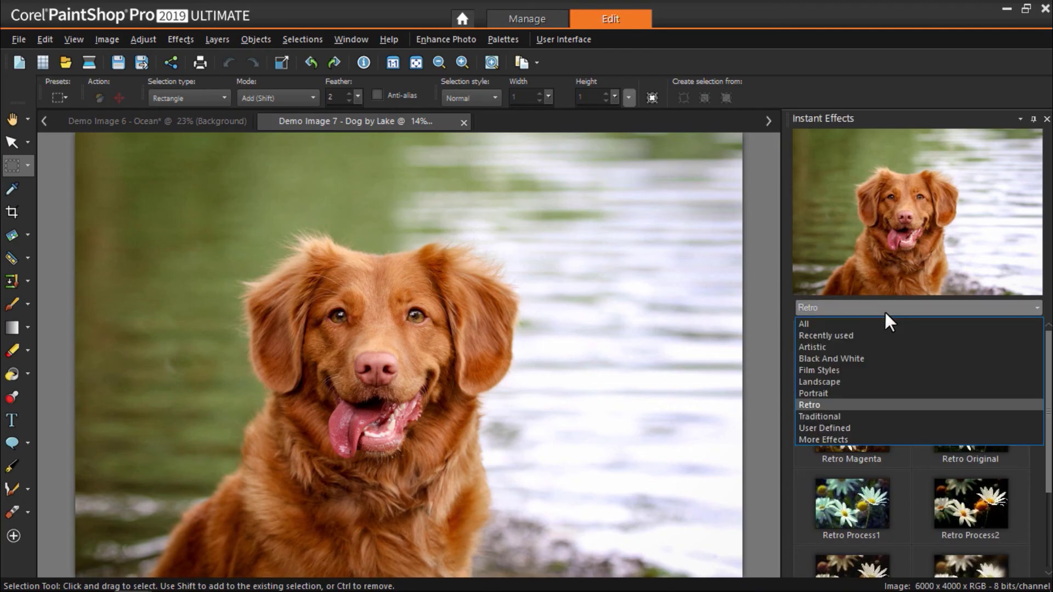
{"action": "left_click", "coordinate": [990, 308]}
{"action": "scroll", "coordinate": [1049, 463], "scroll_direction": "down", "scroll_amount": 2}
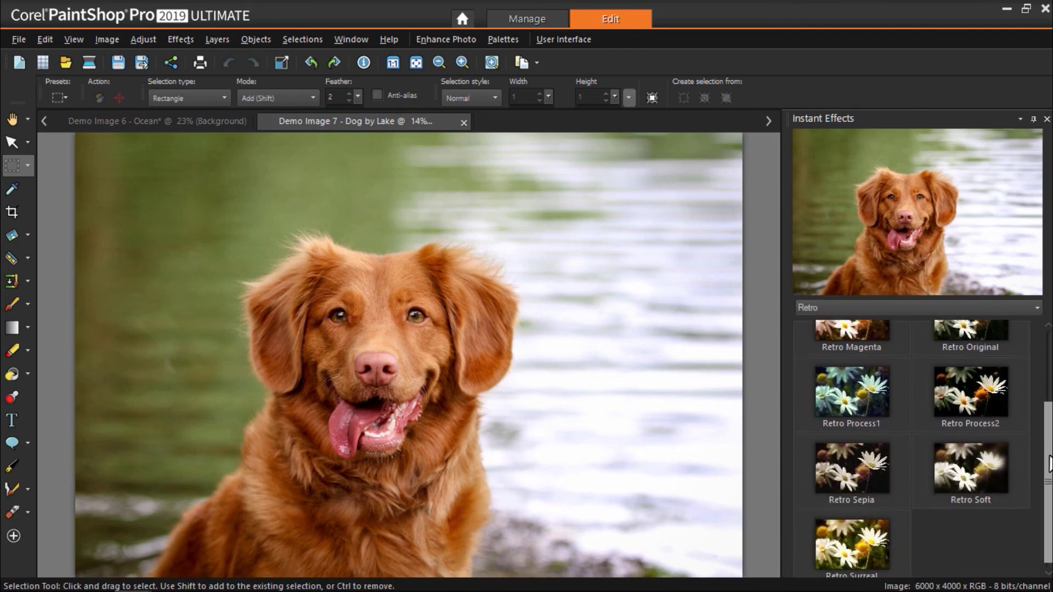
{"action": "double_click", "coordinate": [865, 401]}
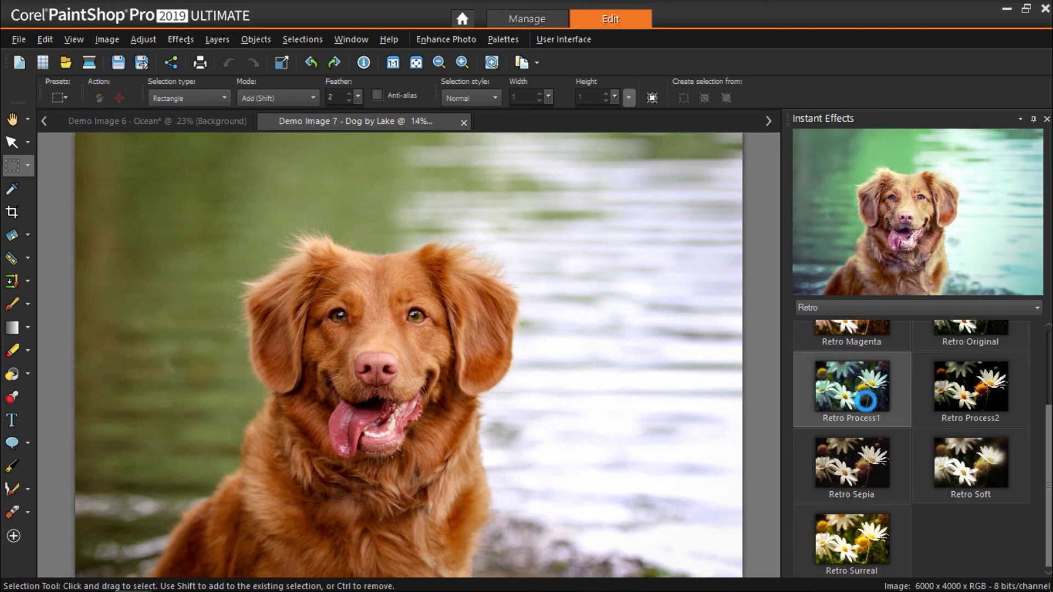